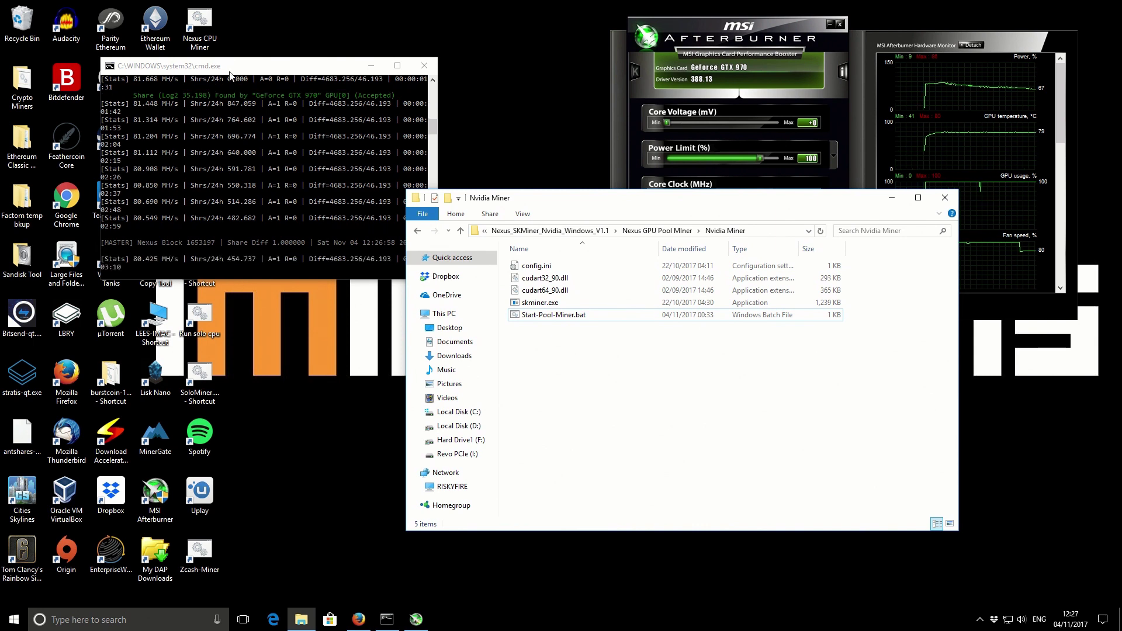
# Minimize the Nvidia Miner folder, then close the running SKMiner console and MSI Afterburner
pyautogui.click(246, 69)
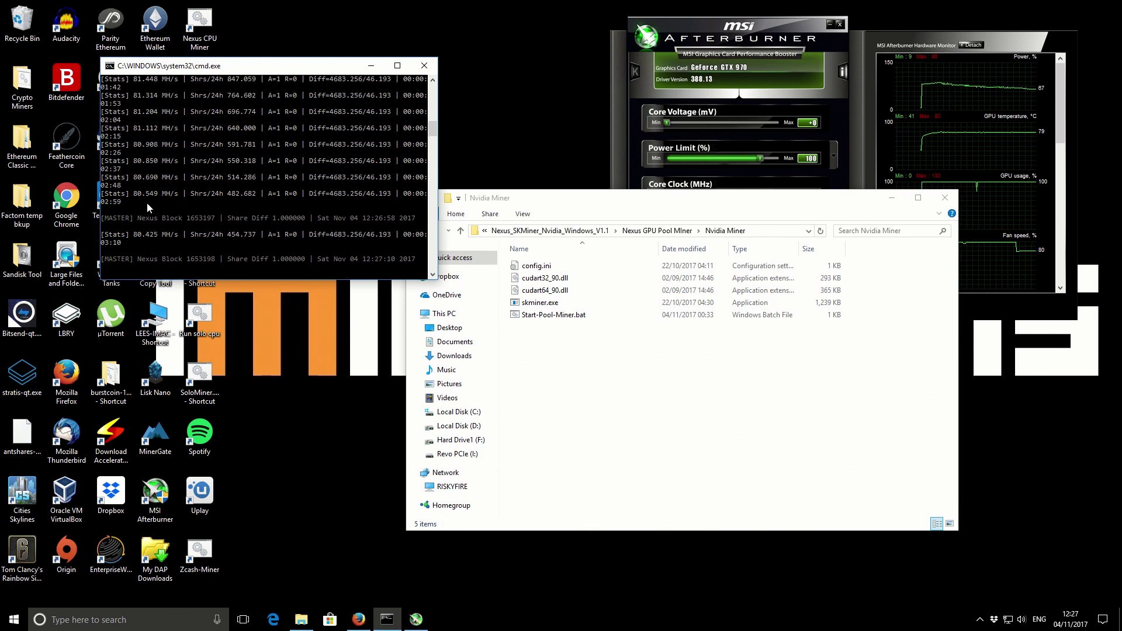
pyautogui.click(694, 26)
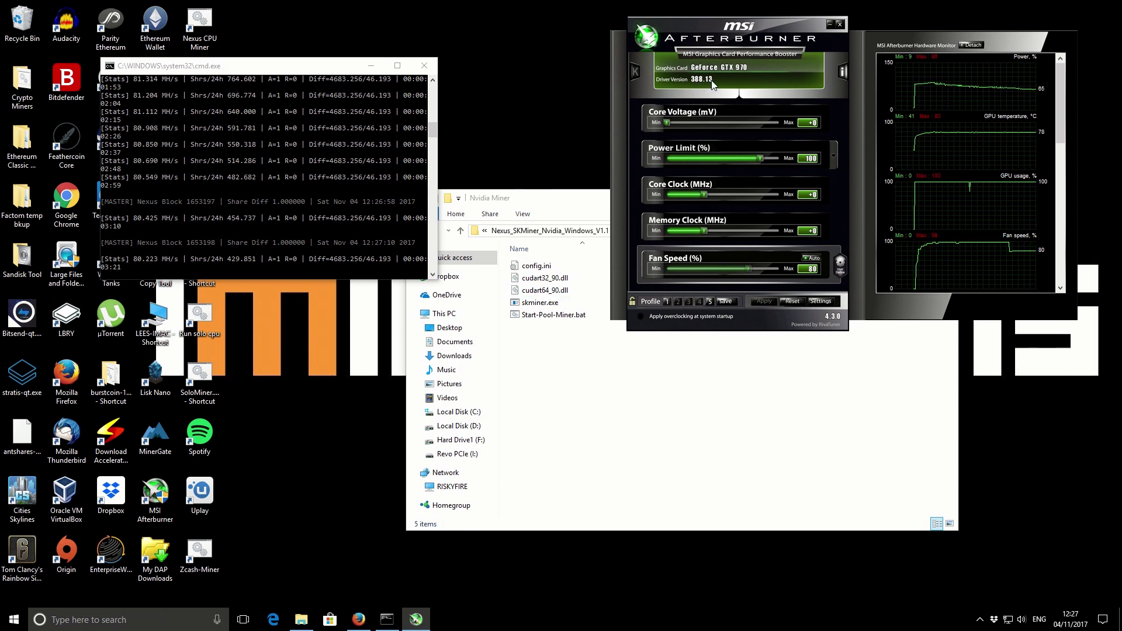
pyautogui.click(734, 459)
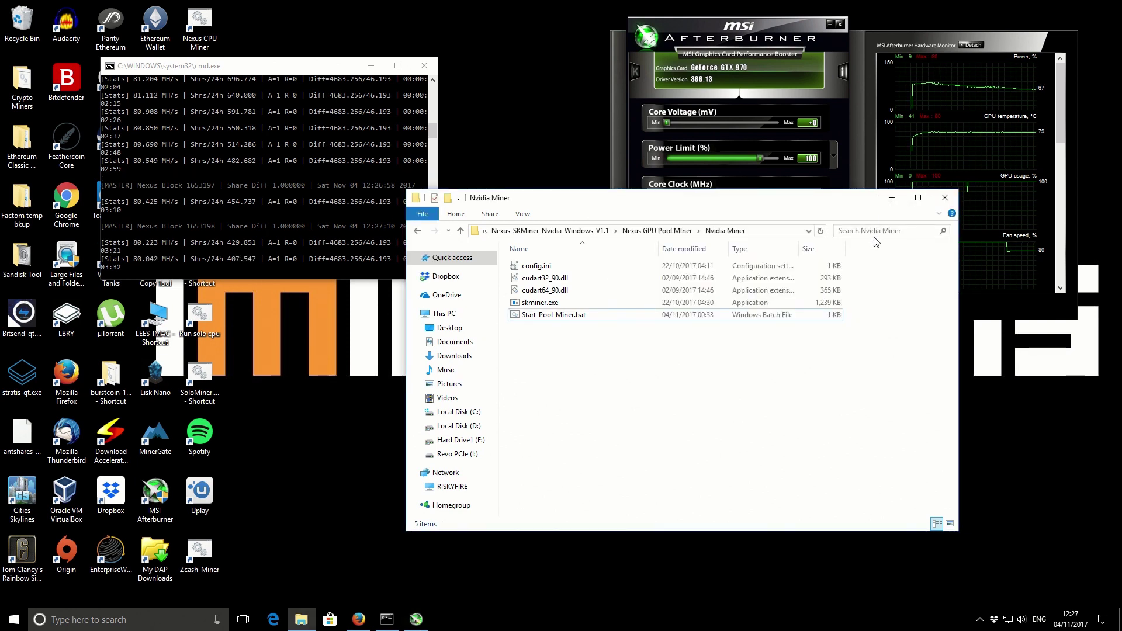
pyautogui.click(892, 198)
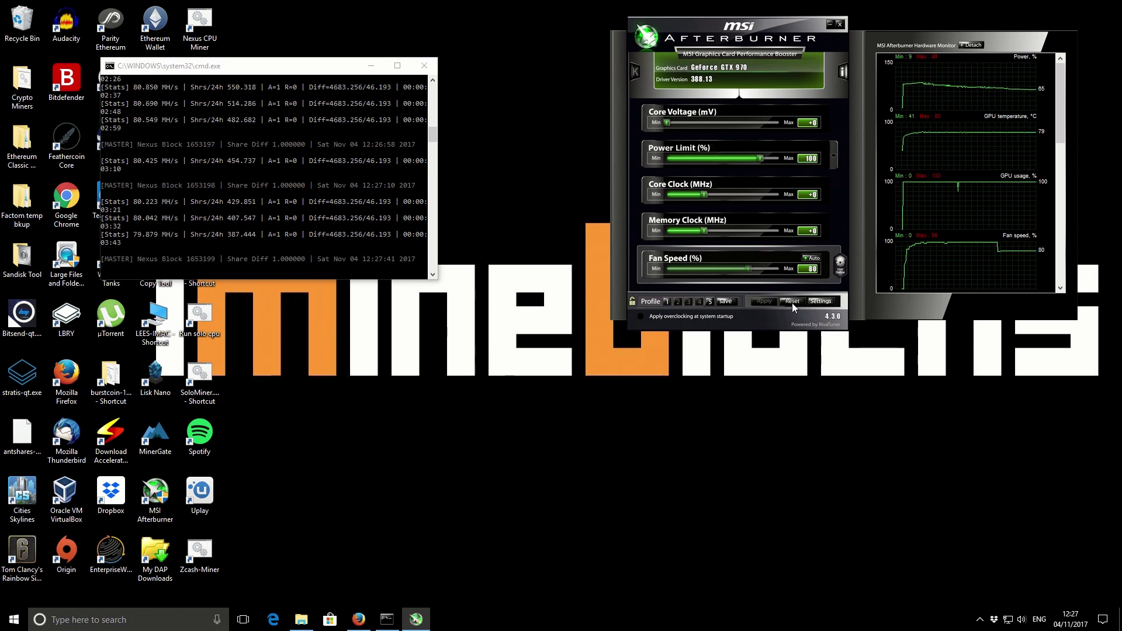
pyautogui.click(429, 68)
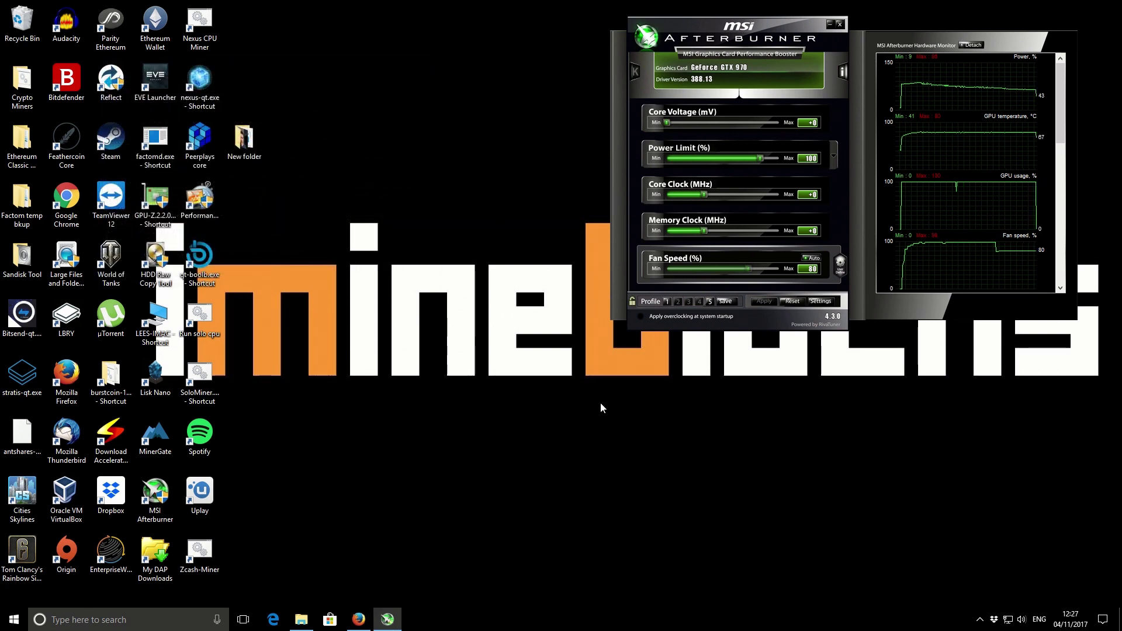
pyautogui.click(841, 24)
# Check nexuspool.ru pool statistics in Firefox, then minimize it and return to the Nvidia Miner folder
pyautogui.click(358, 621)
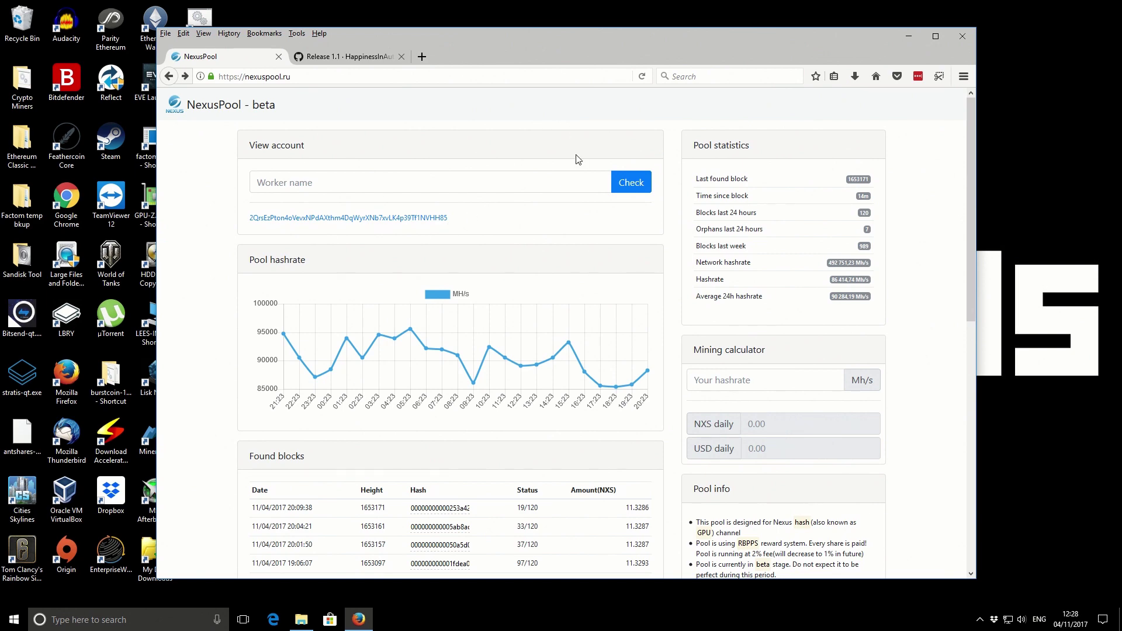
pyautogui.click(911, 35)
pyautogui.click(303, 623)
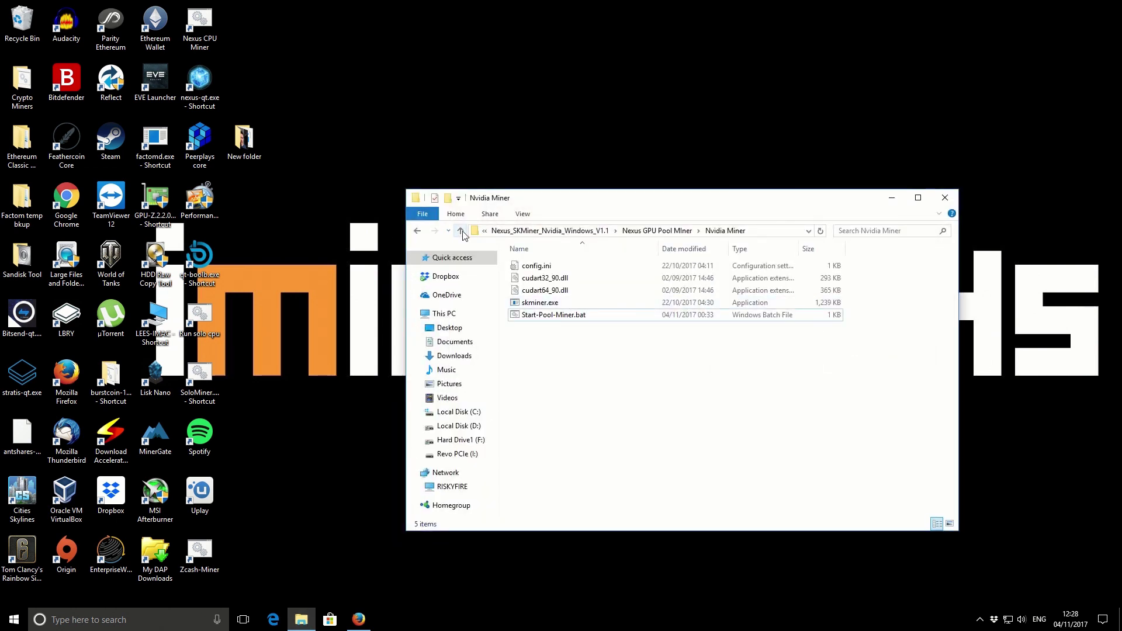
pyautogui.click(461, 230)
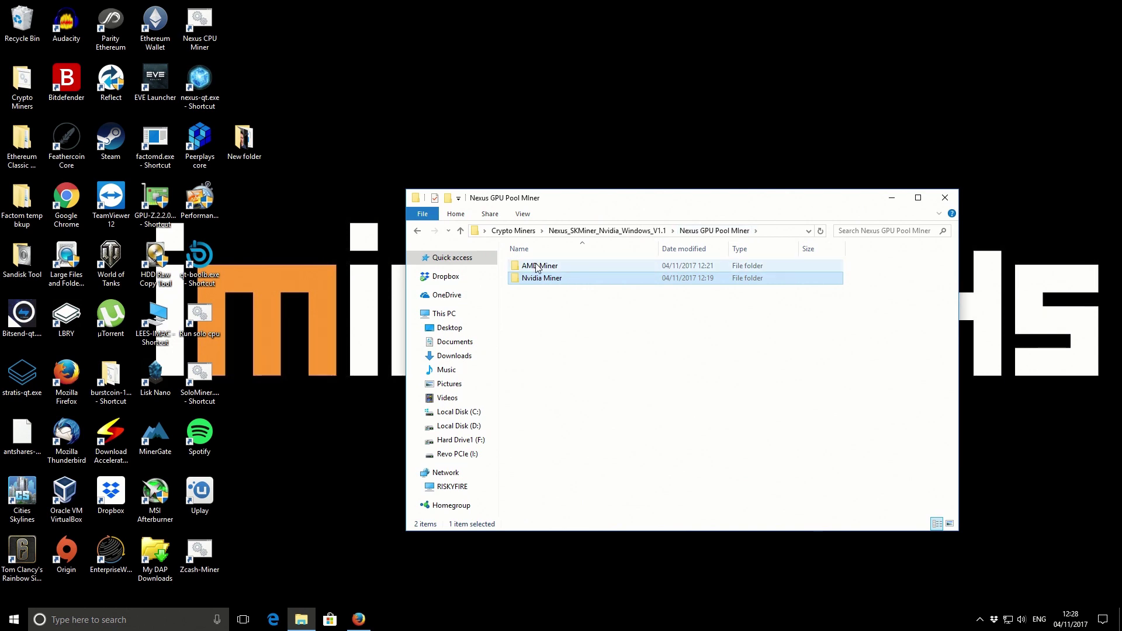
pyautogui.click(538, 295)
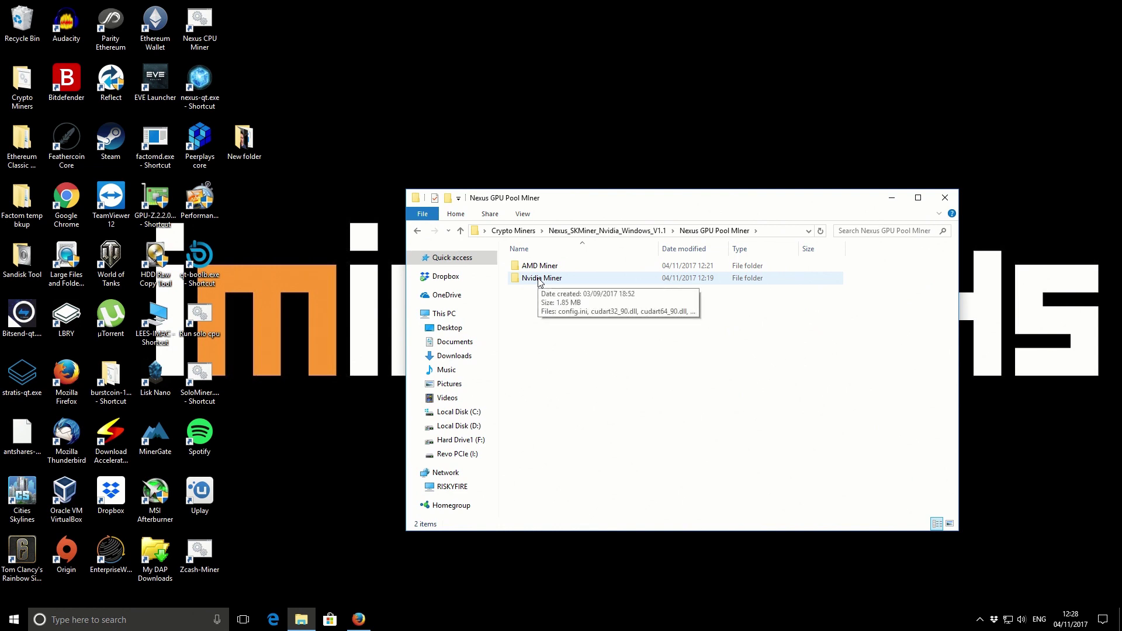
pyautogui.doubleClick(539, 279)
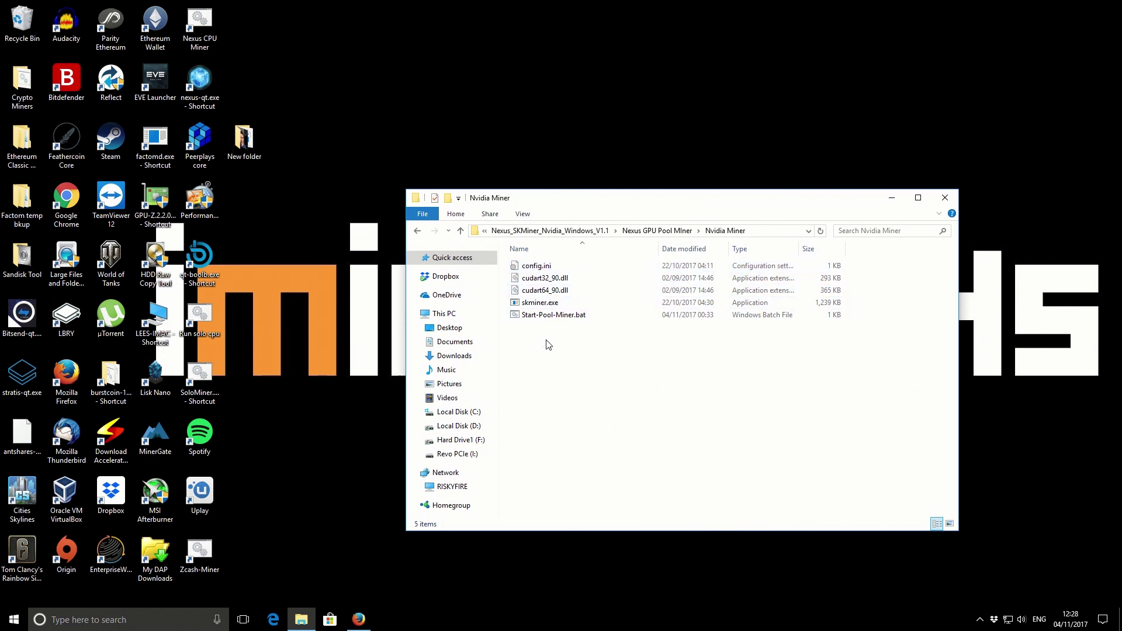
pyautogui.click(544, 316)
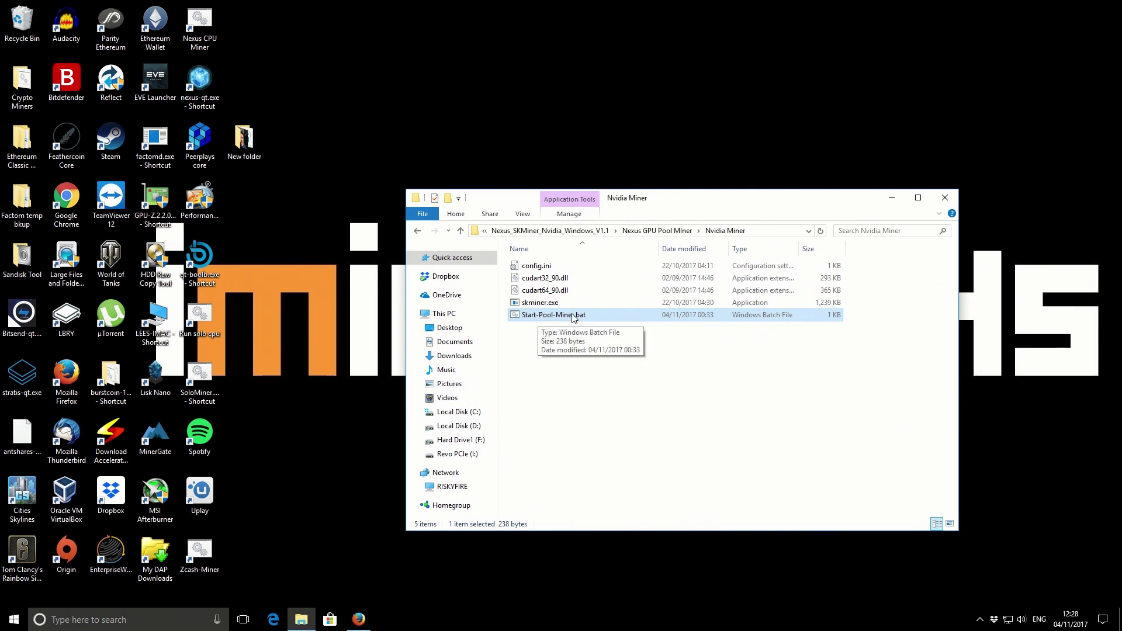
pyautogui.click(554, 337)
pyautogui.click(552, 318)
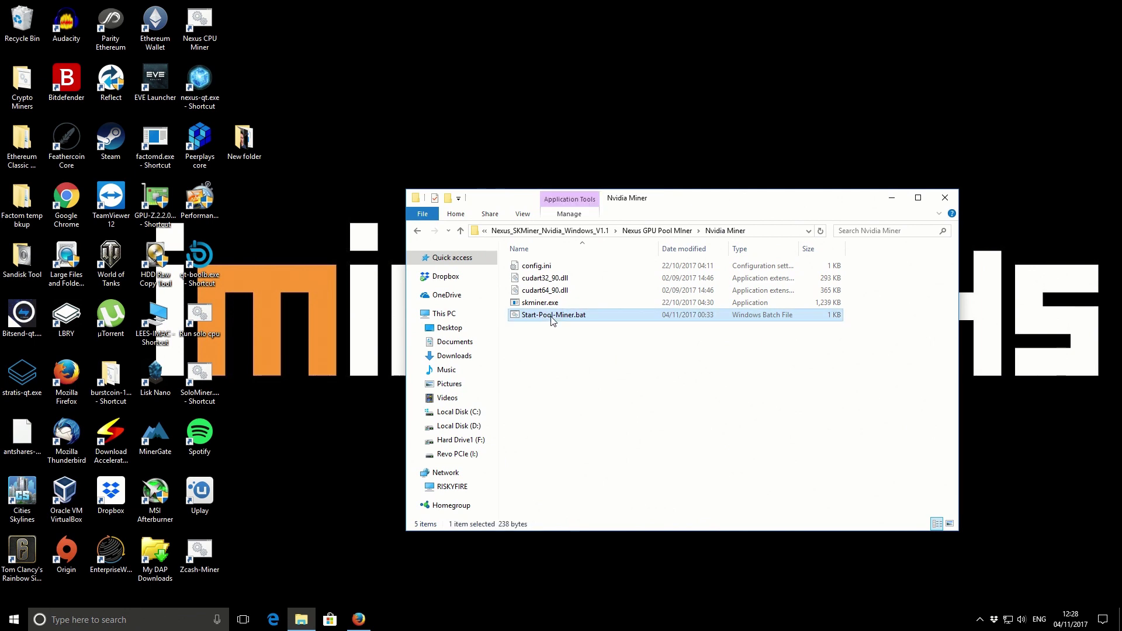
# Open Start-Pool-Miner.bat in Notepad with the Edit command
pyautogui.rightClick(553, 320)
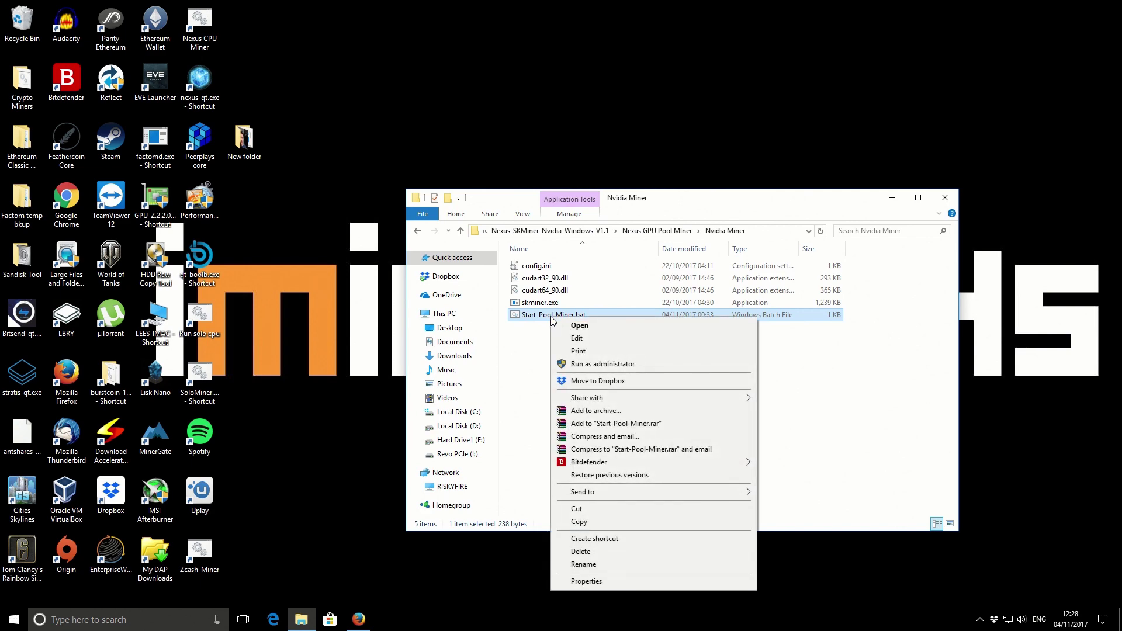
pyautogui.click(586, 342)
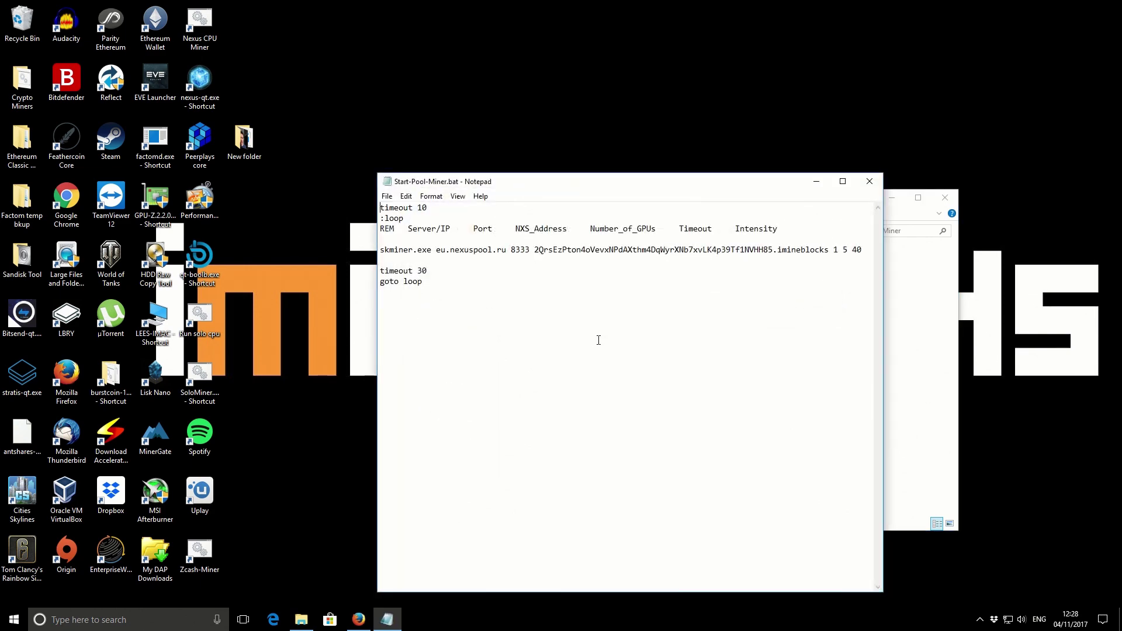
pyautogui.click(596, 338)
# Highlight the timeout 10 line, skminer.exe, eu.nexuspool.ru server, port 8333 and payout wallet address
pyautogui.moveTo(381, 207); pyautogui.dragTo(431, 208)
pyautogui.click(430, 209)
pyautogui.moveTo(380, 250); pyautogui.dragTo(433, 251)
pyautogui.click(415, 251)
pyautogui.moveTo(436, 252); pyautogui.dragTo(508, 251)
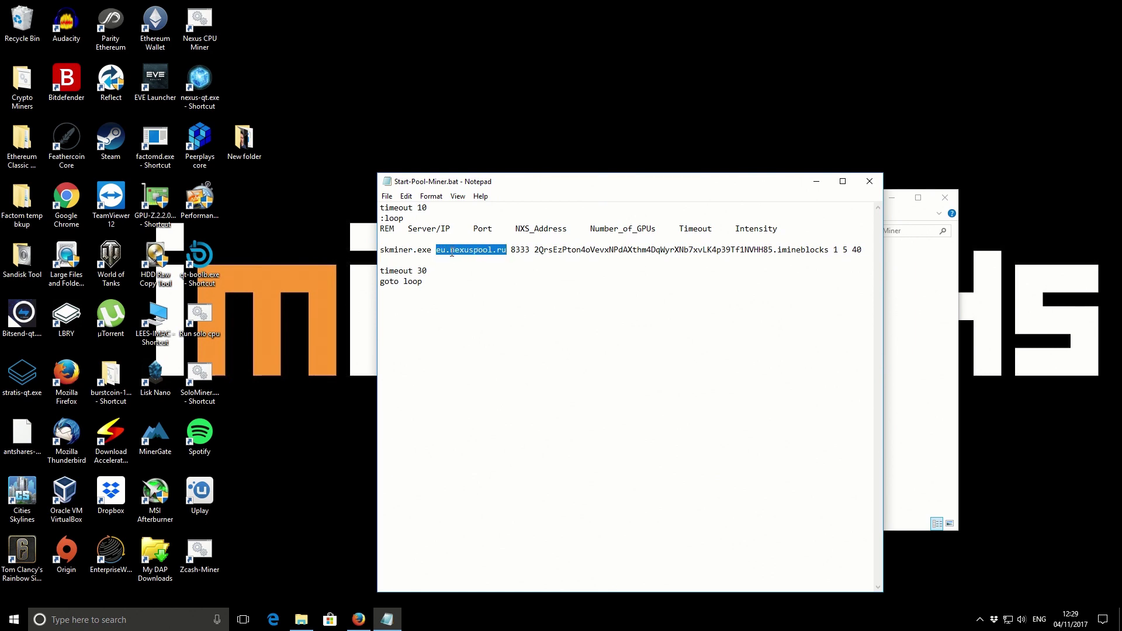
pyautogui.click(512, 268)
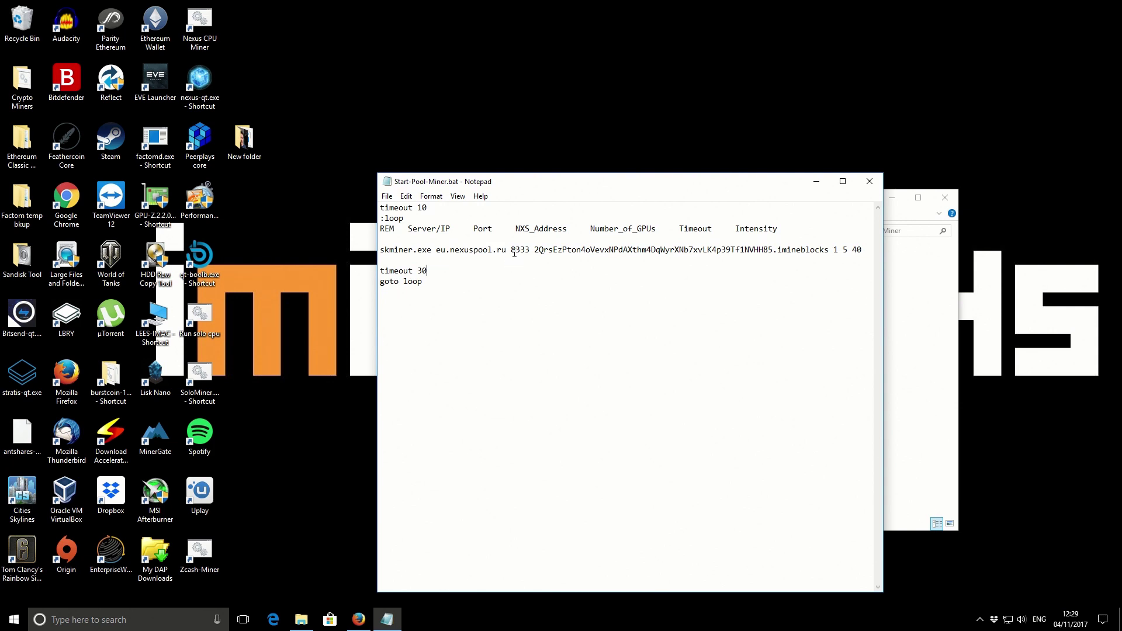
pyautogui.moveTo(510, 250); pyautogui.dragTo(773, 253)
pyautogui.click(534, 250)
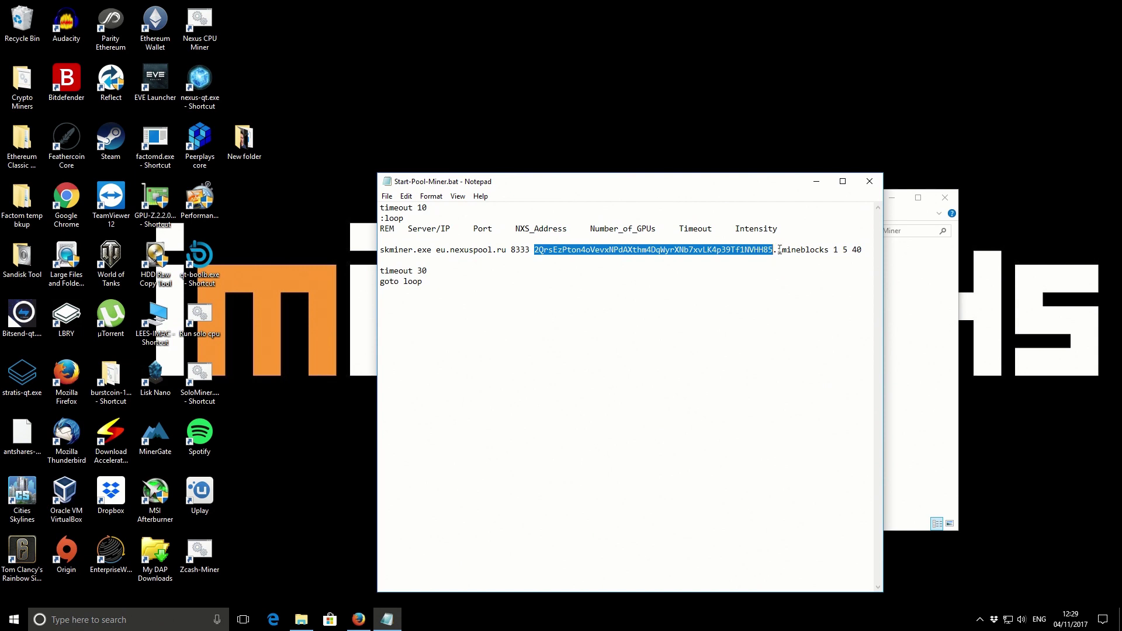
# Highlight the worker-name dot, GPU count 1, timeout 5 and intensity 40 on the skminer line
pyautogui.click(780, 250)
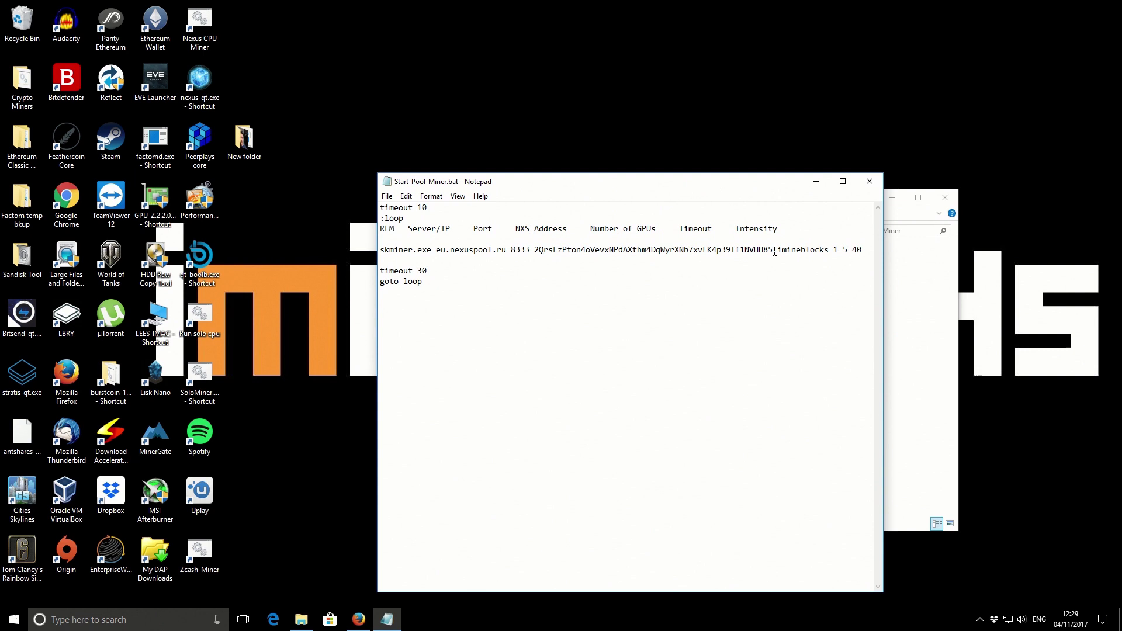
pyautogui.moveTo(774, 250); pyautogui.dragTo(829, 250)
pyautogui.click(815, 278)
pyautogui.moveTo(840, 249); pyautogui.dragTo(832, 250)
pyautogui.click(834, 271)
pyautogui.moveTo(849, 249); pyautogui.dragTo(865, 250)
pyautogui.click(862, 251)
pyautogui.moveTo(533, 250); pyautogui.dragTo(833, 247)
pyautogui.hotkey('ctrl', 'End')
# Save Start-Pool-Miner.bat, close Notepad and select the batch file in the Nvidia Miner folder
pyautogui.click(387, 196)
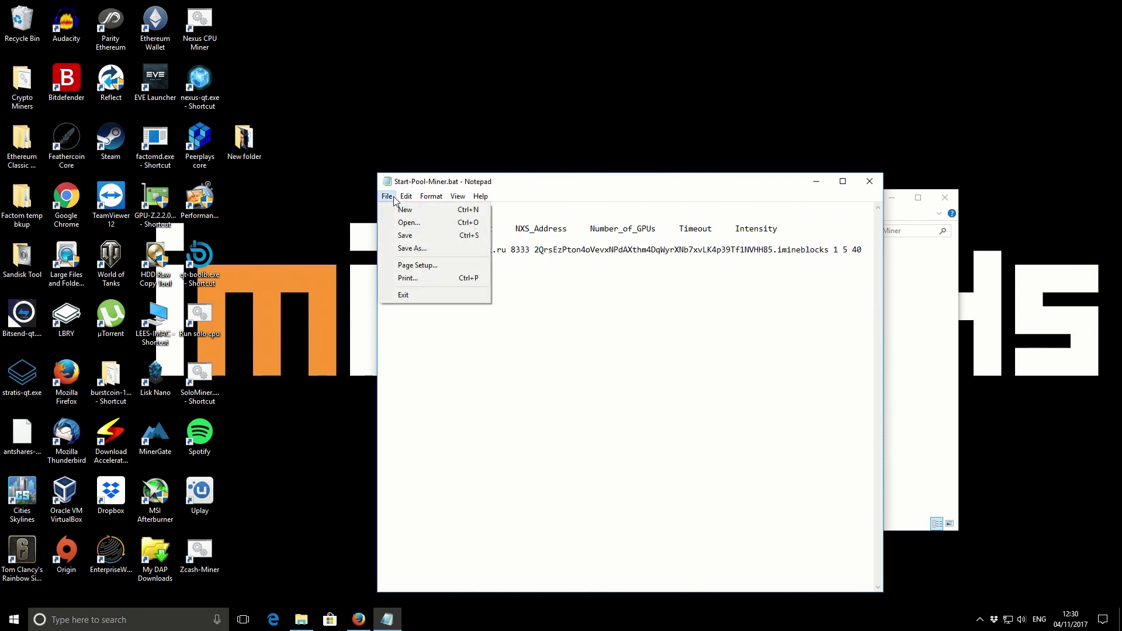
pyautogui.click(416, 242)
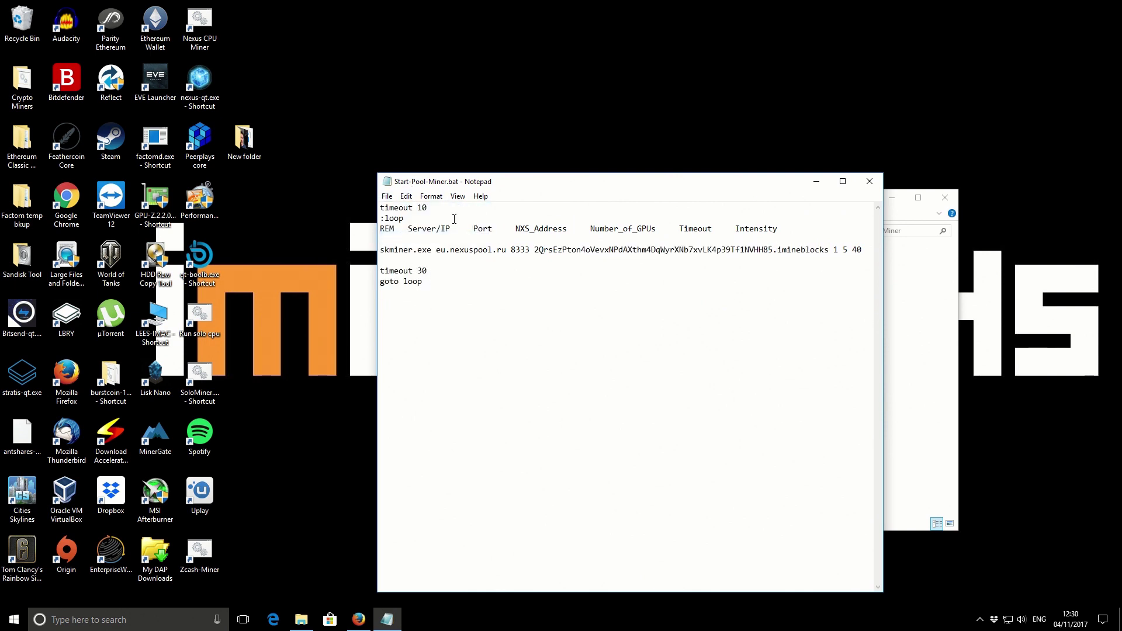
pyautogui.click(868, 183)
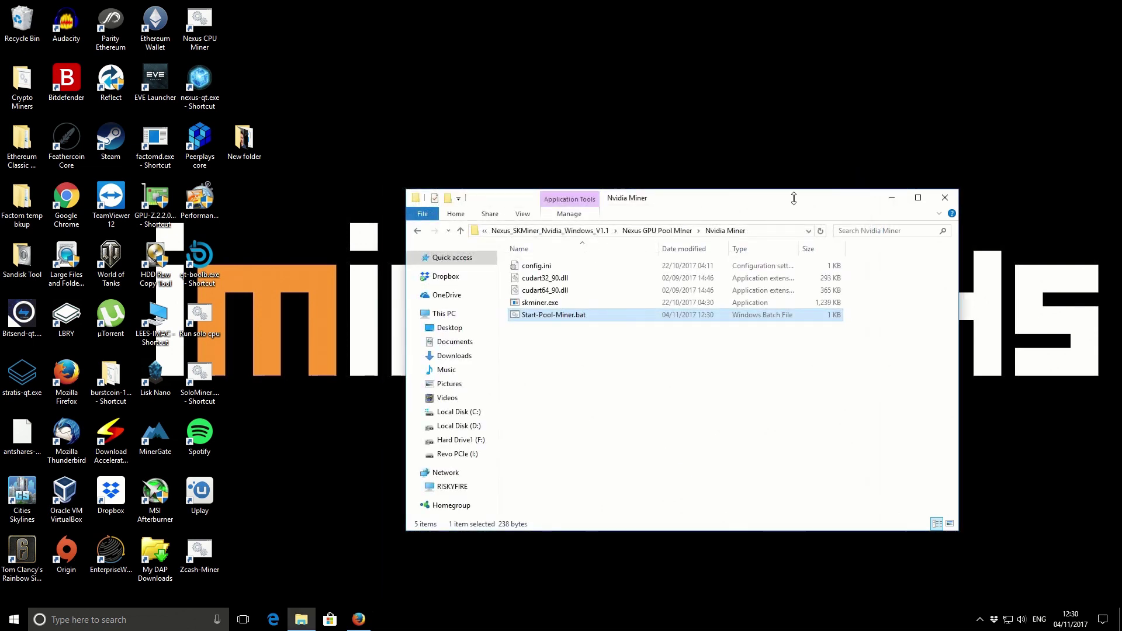
pyautogui.click(544, 317)
# Run Start-Pool-Miner.bat so the GTX 970 logs in to eu.nexuspool.ru:8333, then close the console
pyautogui.click(547, 339)
pyautogui.doubleClick(550, 319)
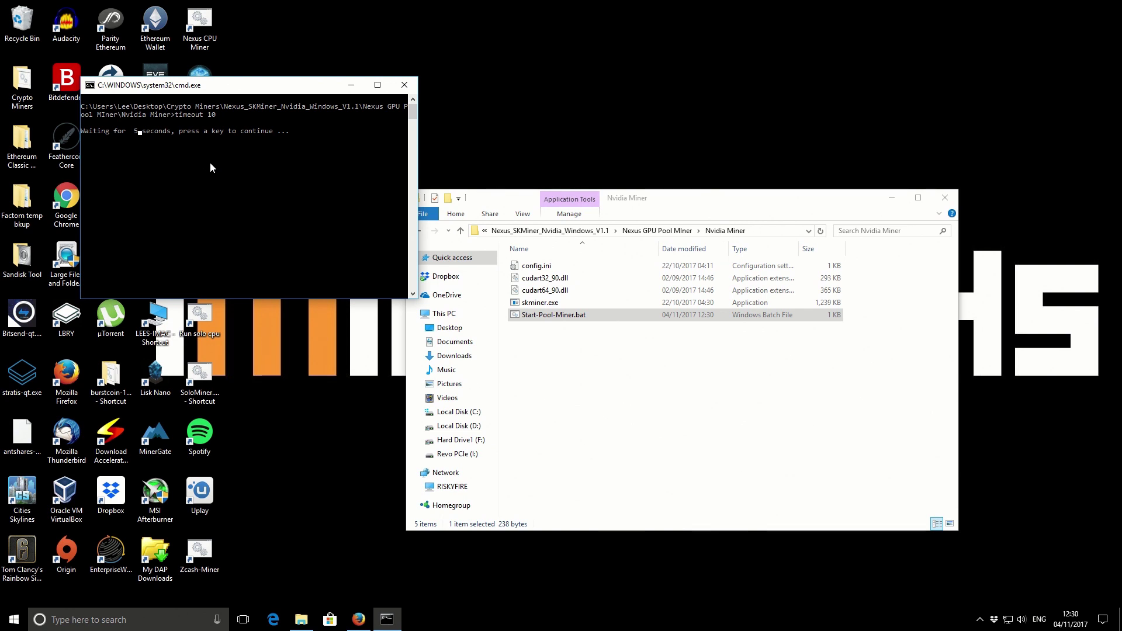
pyautogui.press('Return')
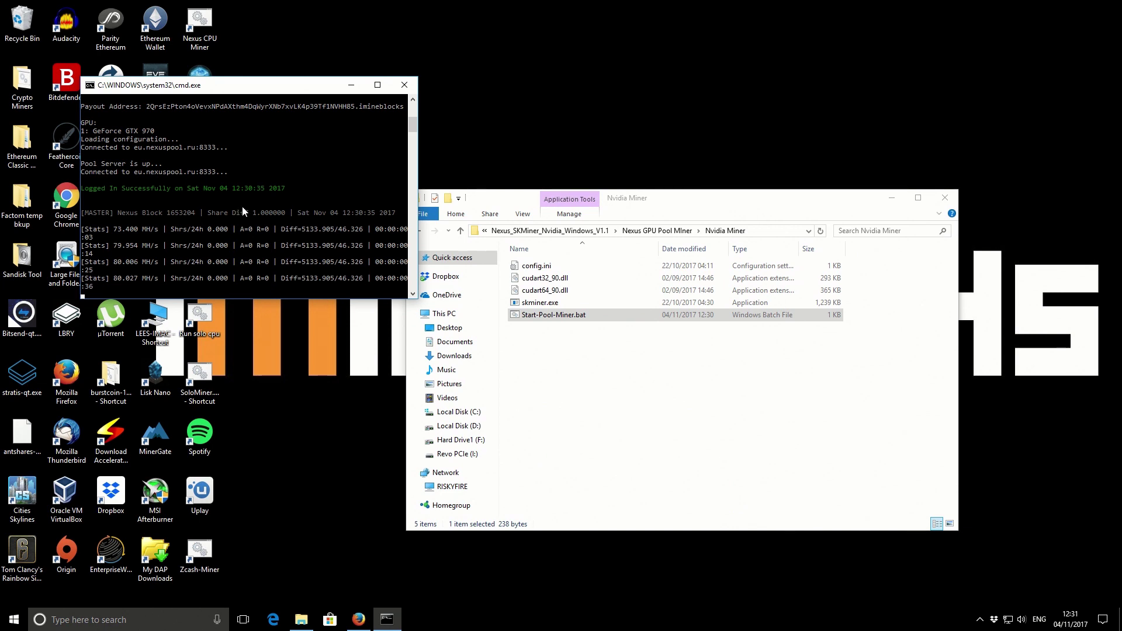
pyautogui.click(404, 86)
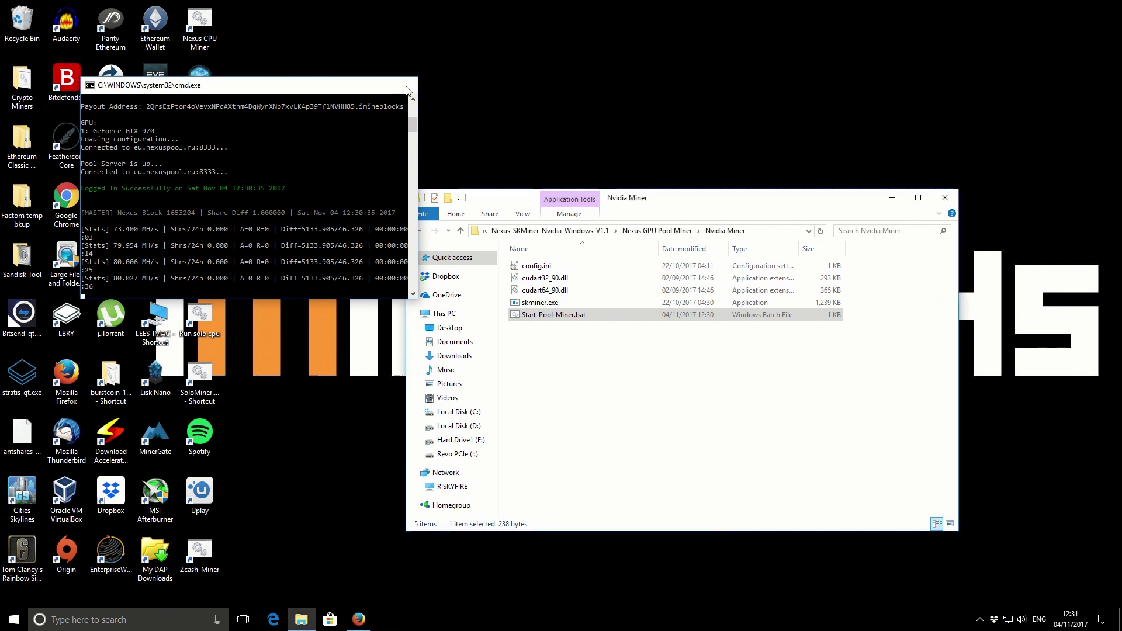
# Go up from the Nvidia Miner folder and open the AMD Miner folder
pyautogui.click(602, 424)
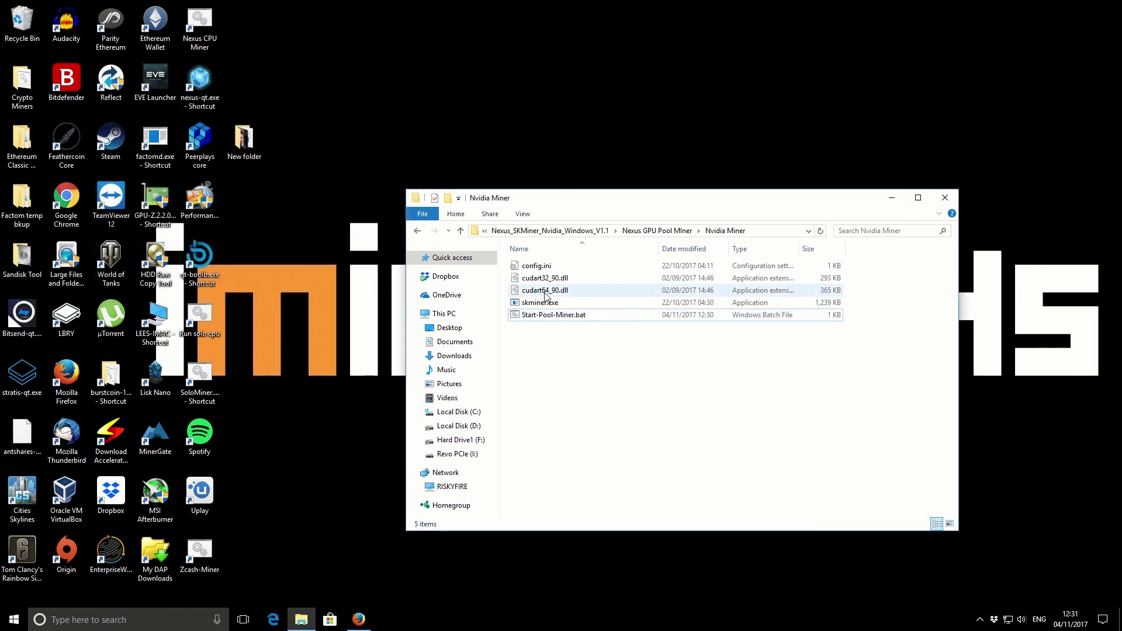
pyautogui.click(460, 232)
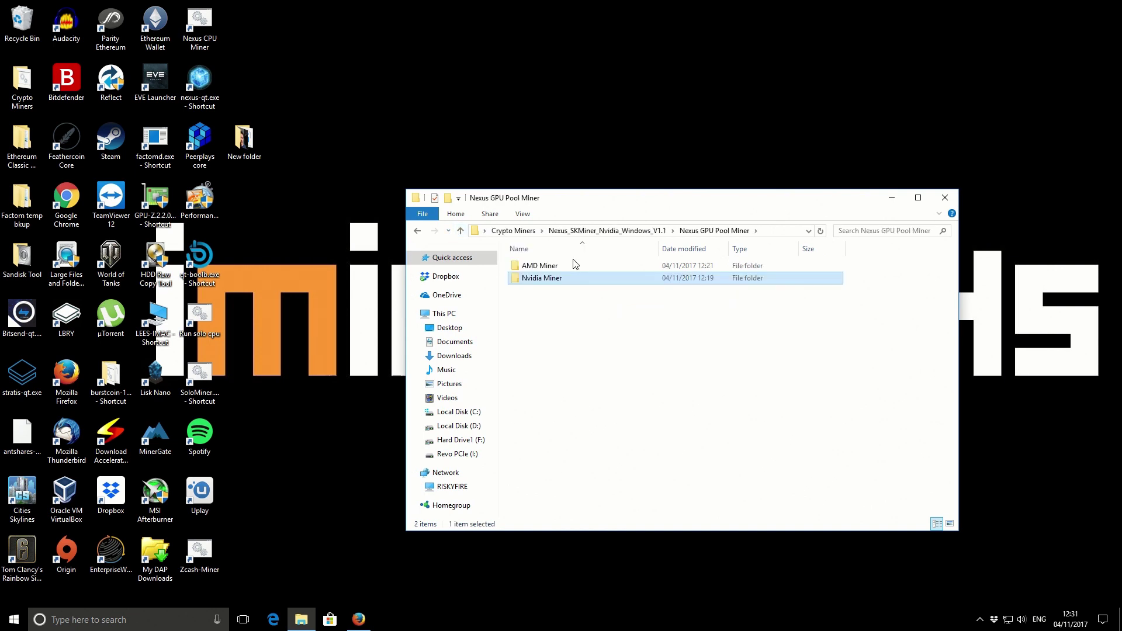
pyautogui.doubleClick(541, 271)
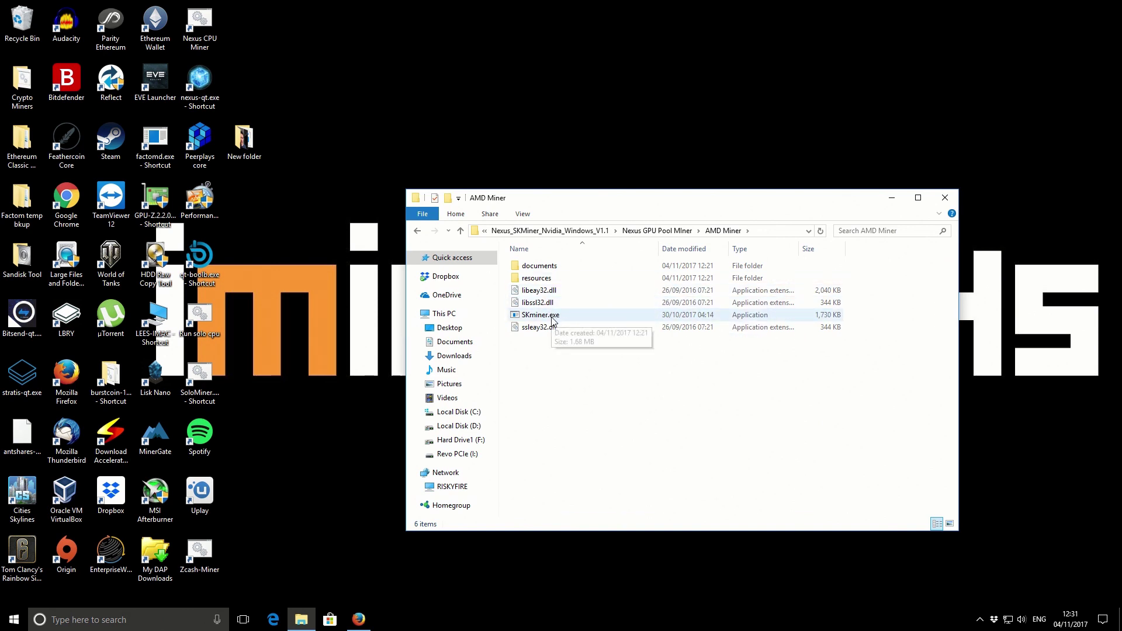
# Open resources\config and use miner.conf's right-click Edit command to load it in Notepad
pyautogui.doubleClick(540, 283)
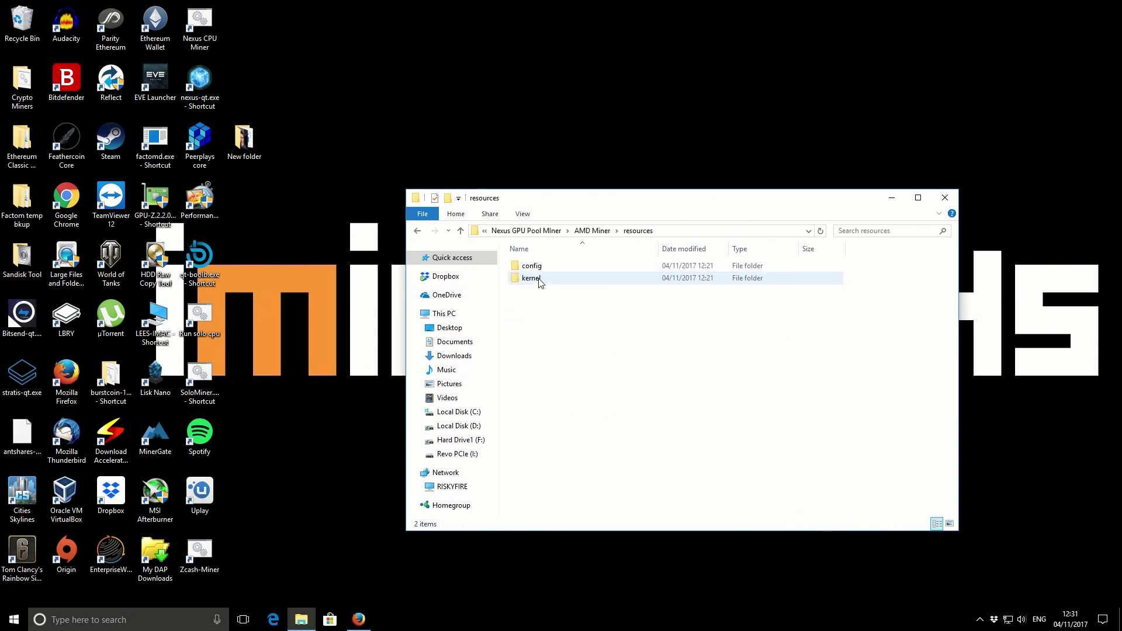
pyautogui.doubleClick(534, 269)
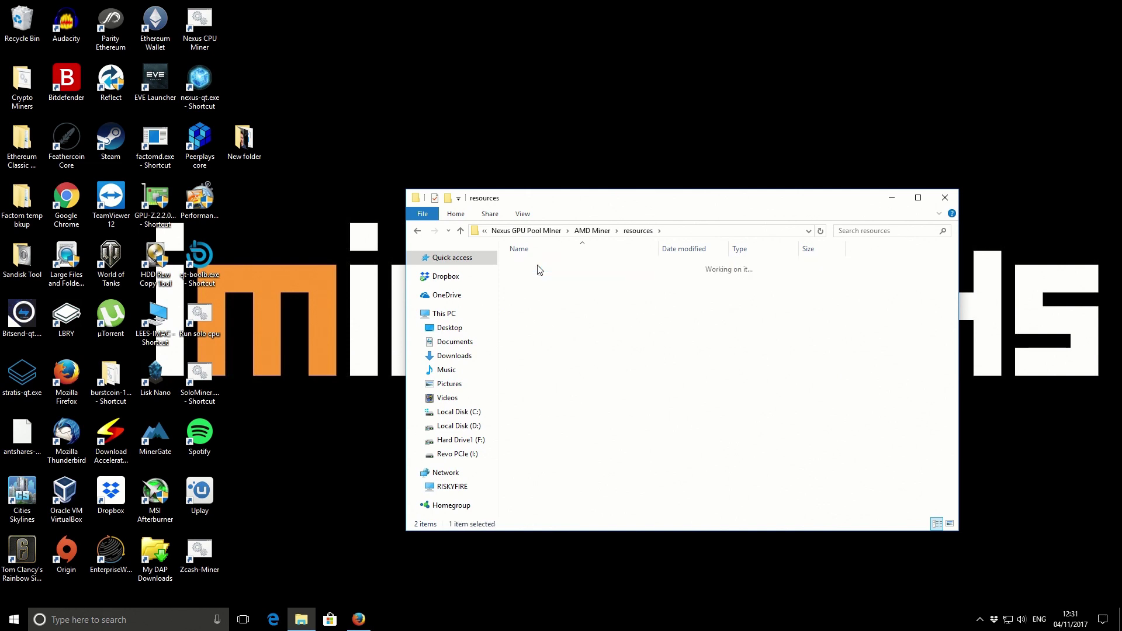
pyautogui.click(539, 268)
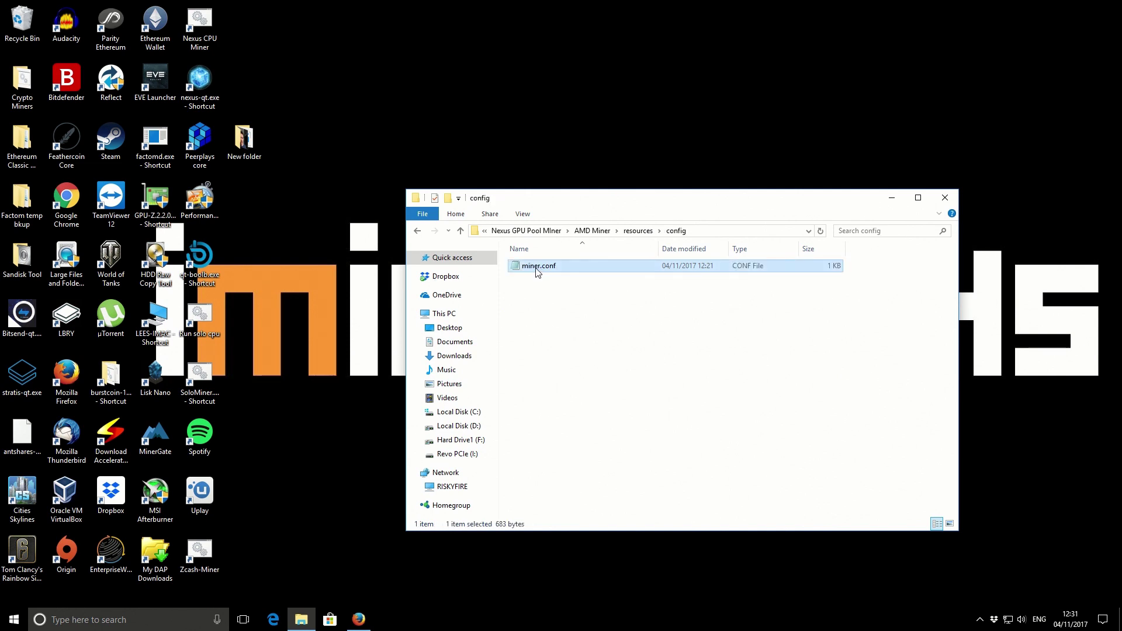
pyautogui.rightClick(537, 270)
pyautogui.click(523, 283)
pyautogui.click(534, 267)
pyautogui.rightClick(534, 268)
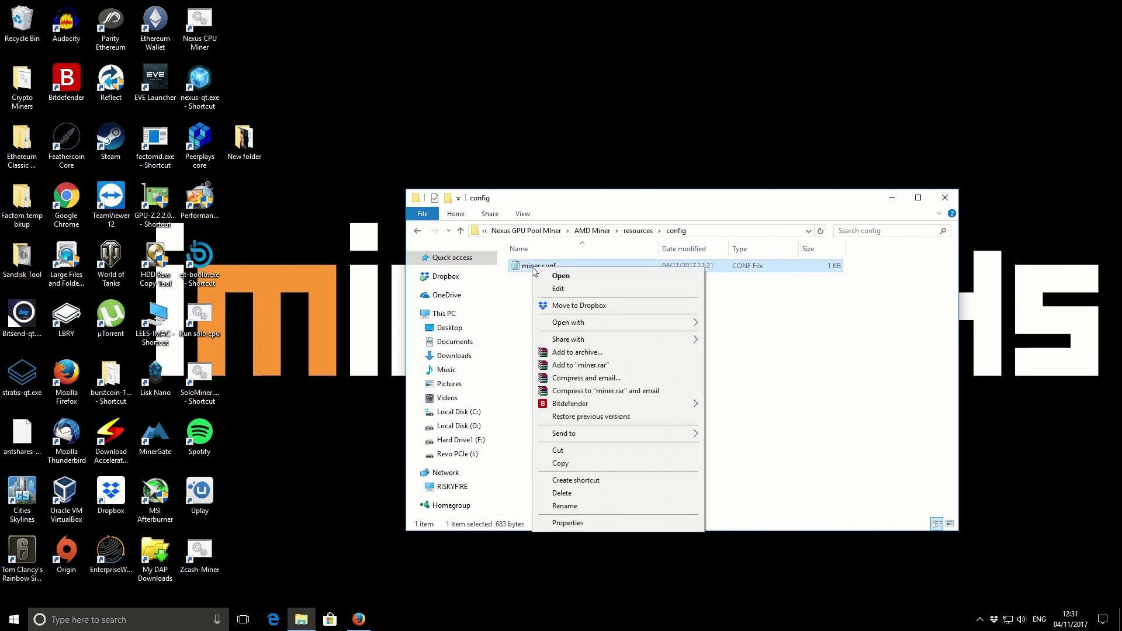
pyautogui.click(557, 288)
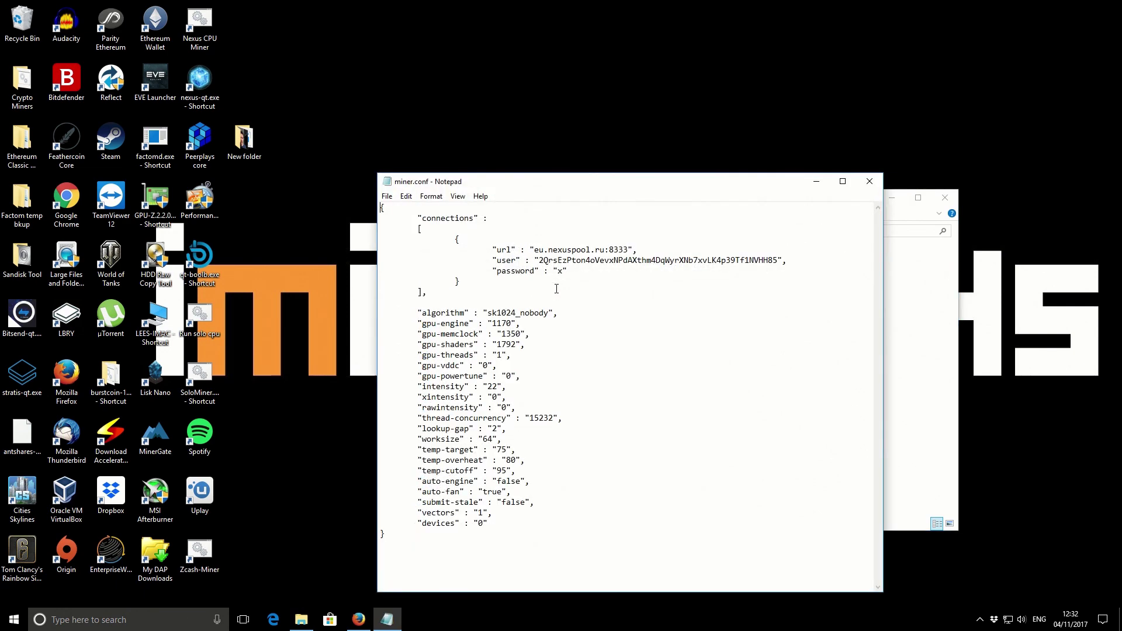
pyautogui.click(591, 327)
pyautogui.moveTo(534, 250); pyautogui.dragTo(630, 247)
pyautogui.click(638, 249)
pyautogui.moveTo(539, 260); pyautogui.dragTo(785, 259)
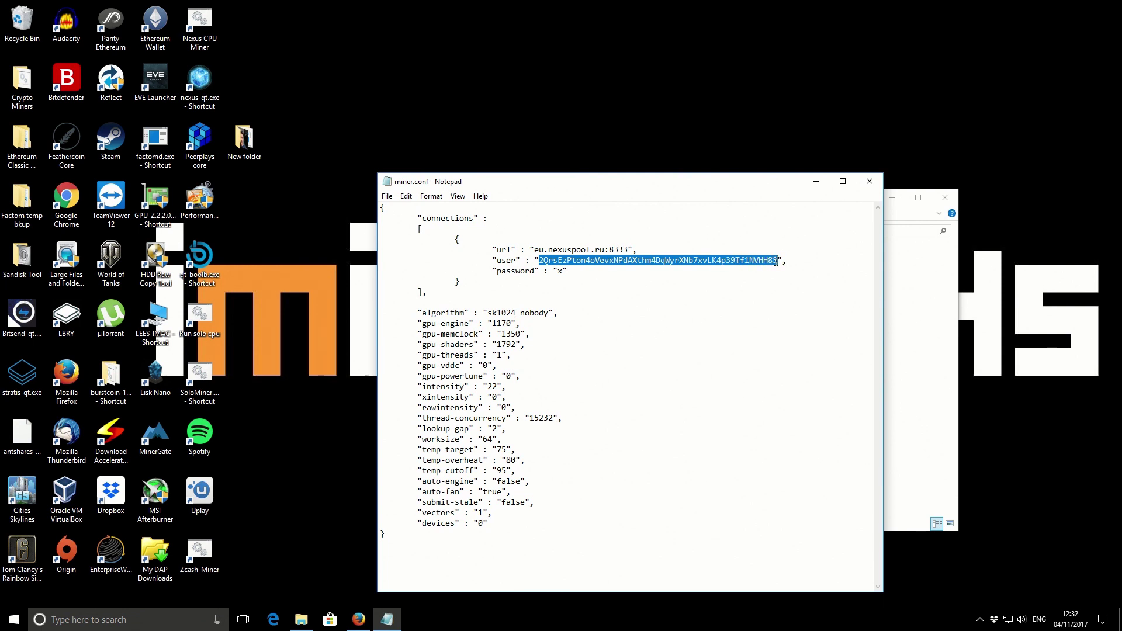
pyautogui.click(783, 260)
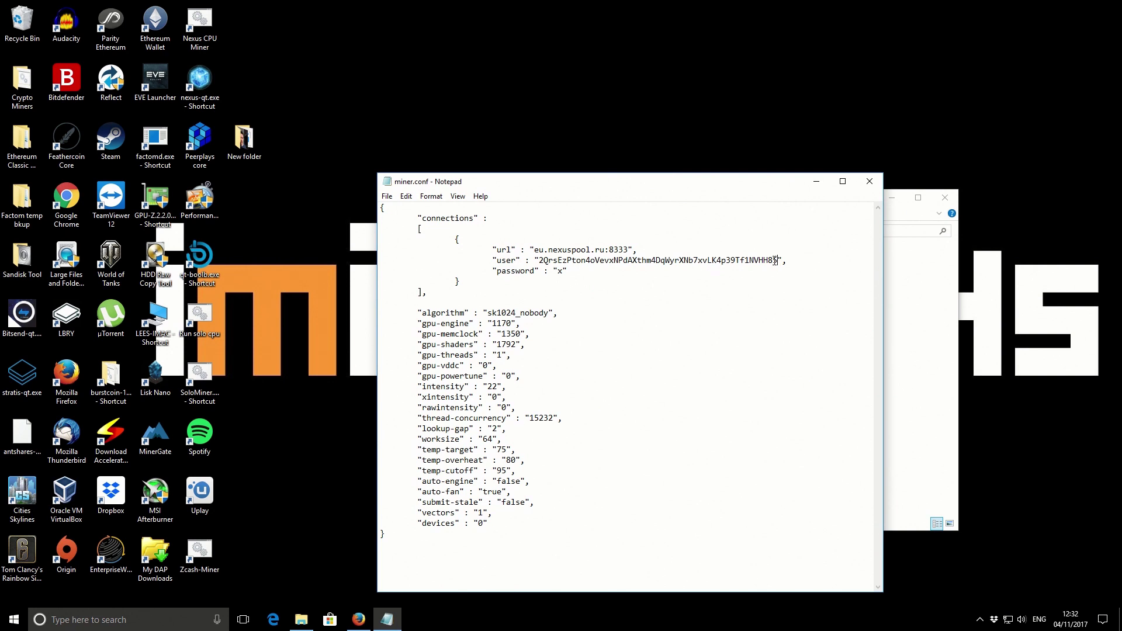
pyautogui.moveTo(779, 260); pyautogui.dragTo(538, 260)
pyautogui.click(560, 269)
pyautogui.click(570, 272)
pyautogui.click(578, 318)
# Review miner.conf's gpu-engine 1170, gpu-memclock 1350 and intensity 22, leaving them unchanged
pyautogui.moveTo(420, 324); pyautogui.dragTo(528, 346)
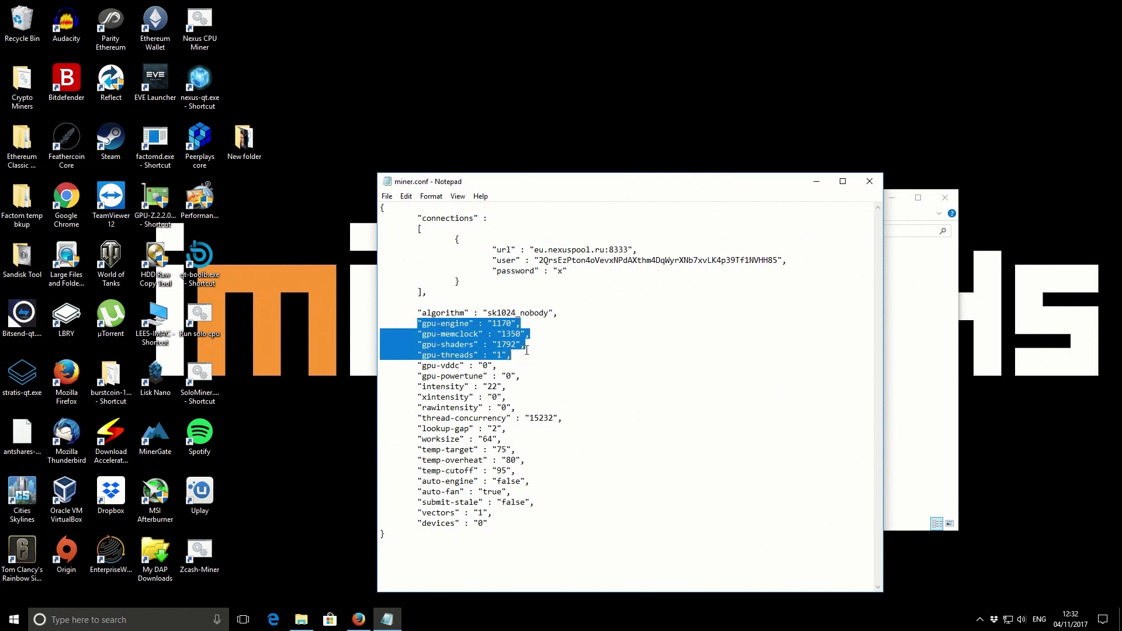
pyautogui.click(541, 342)
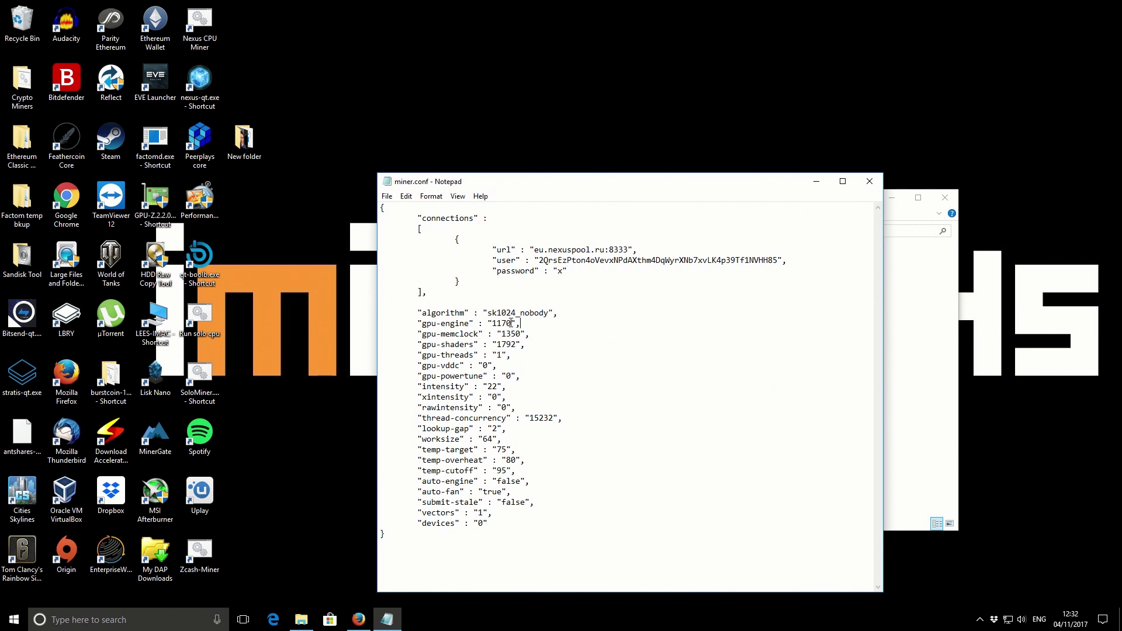
pyautogui.doubleClick(513, 323)
pyautogui.click(520, 322)
pyautogui.moveTo(507, 334); pyautogui.dragTo(502, 334)
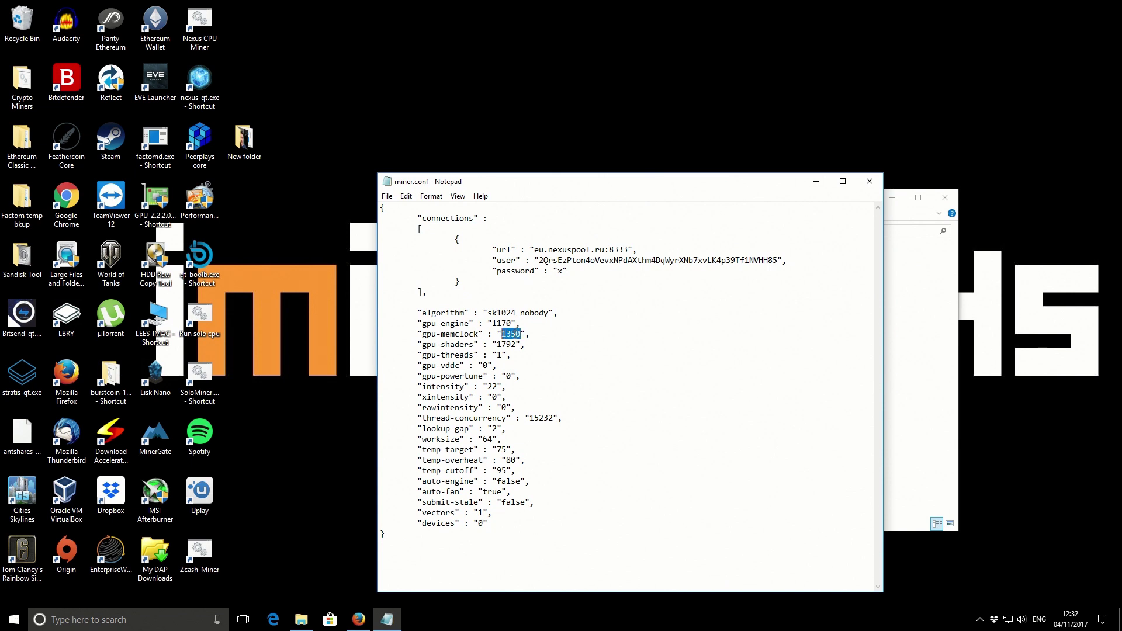
pyautogui.click(528, 334)
pyautogui.doubleClick(492, 386)
pyautogui.click(503, 386)
pyautogui.click(569, 415)
# Save miner.conf, close Notepad and go back up to the AMD Miner folder
pyautogui.click(386, 197)
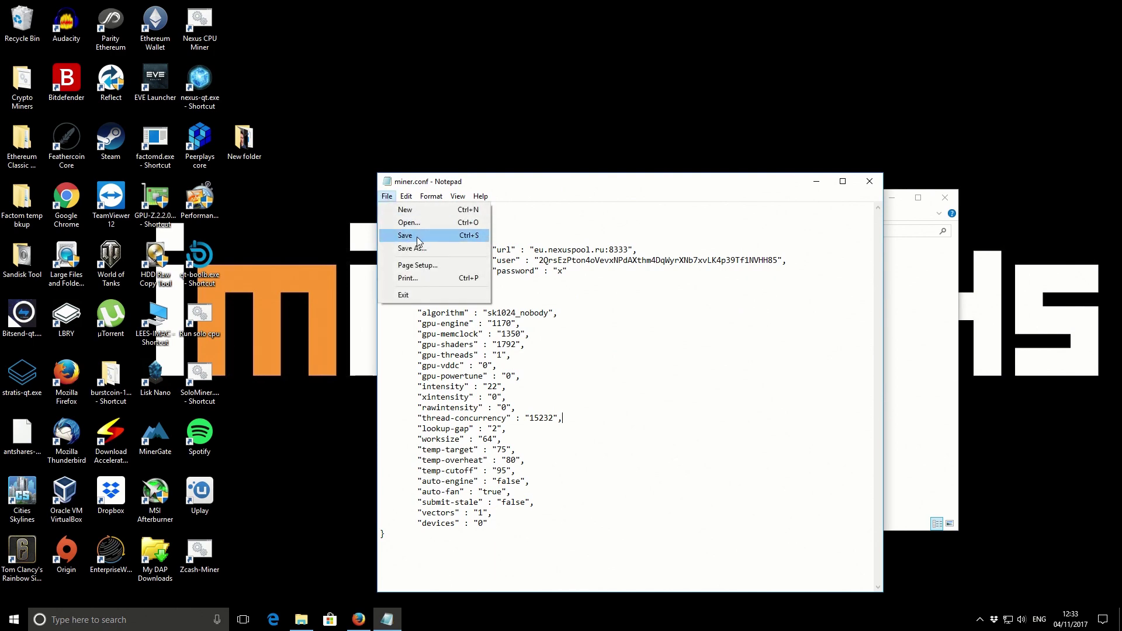
pyautogui.click(420, 238)
pyautogui.click(857, 183)
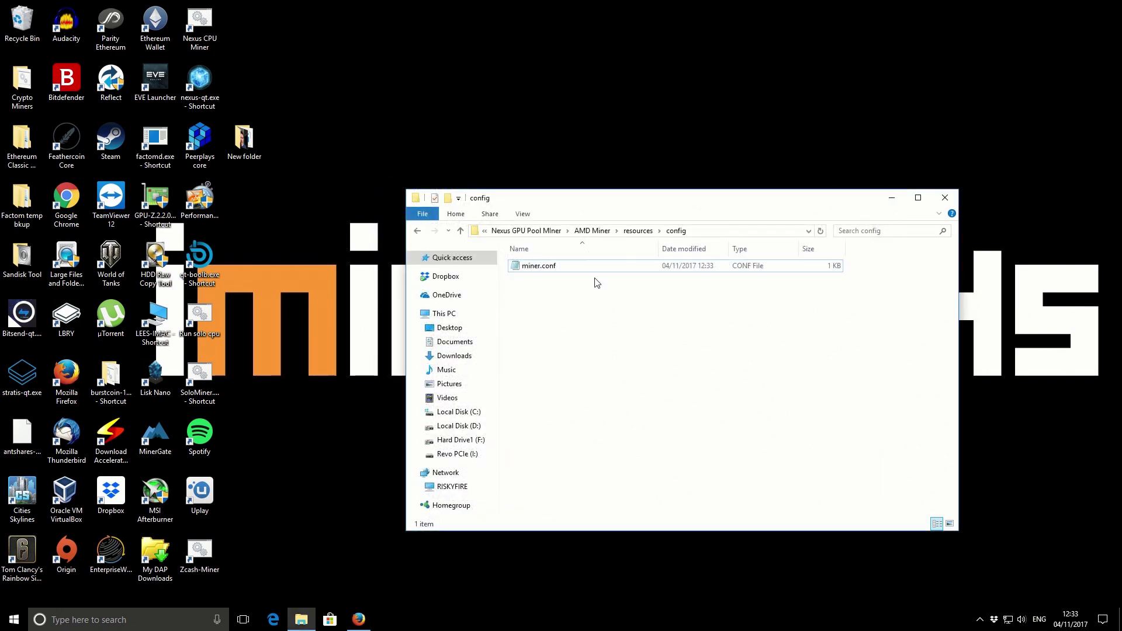
pyautogui.click(461, 232)
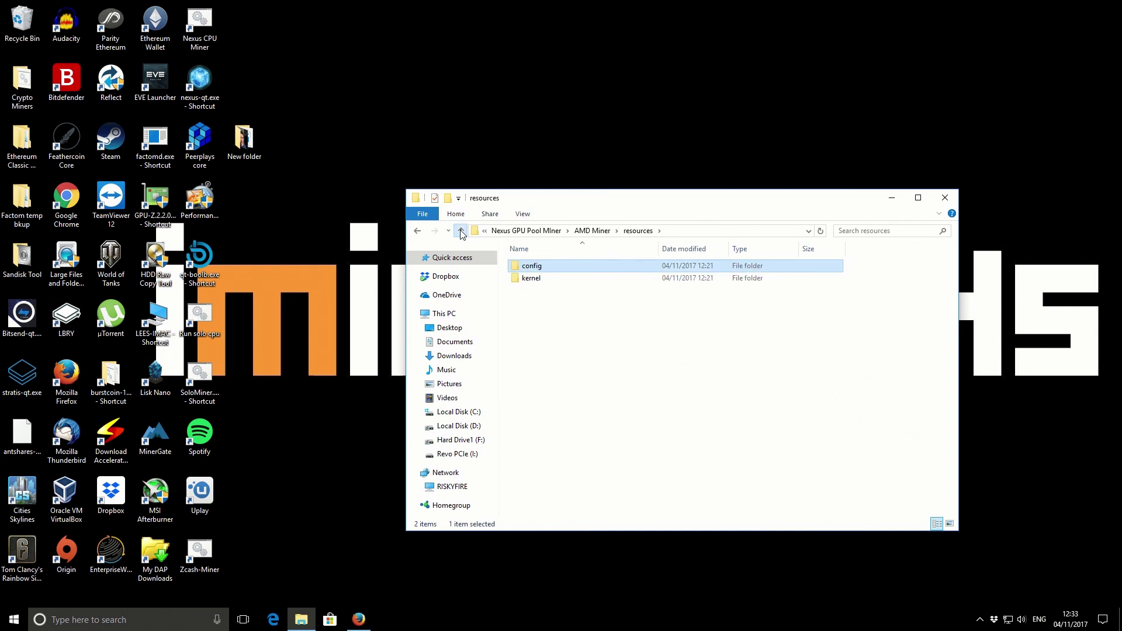
pyautogui.click(461, 231)
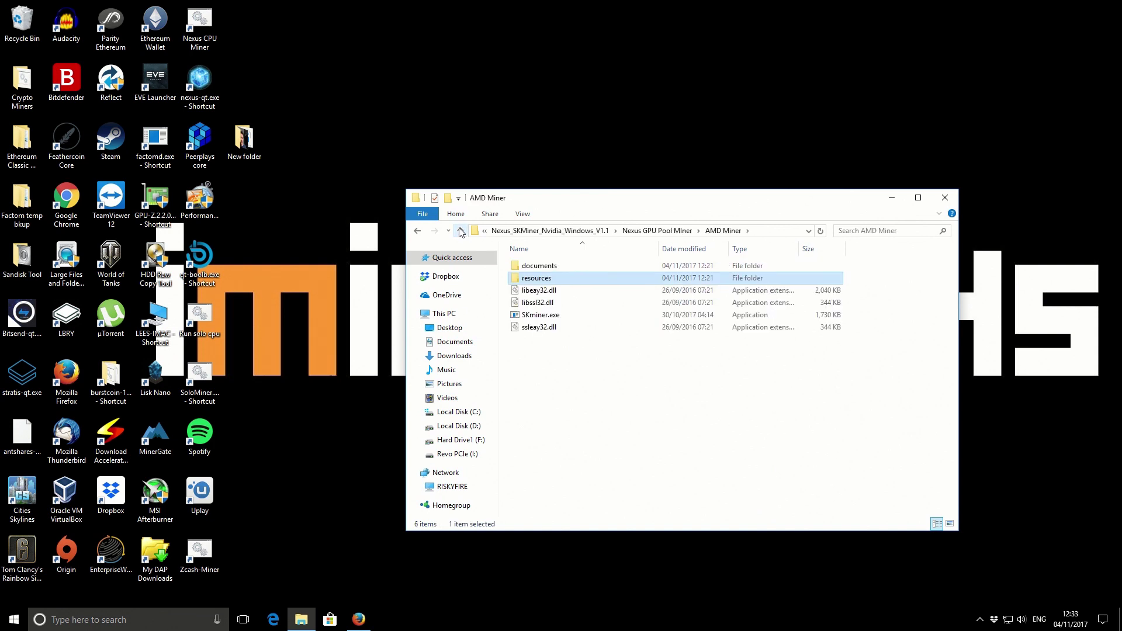
# Launch SKminer.exe, allowing it through the SmartScreen warning with Run anyway
pyautogui.click(548, 317)
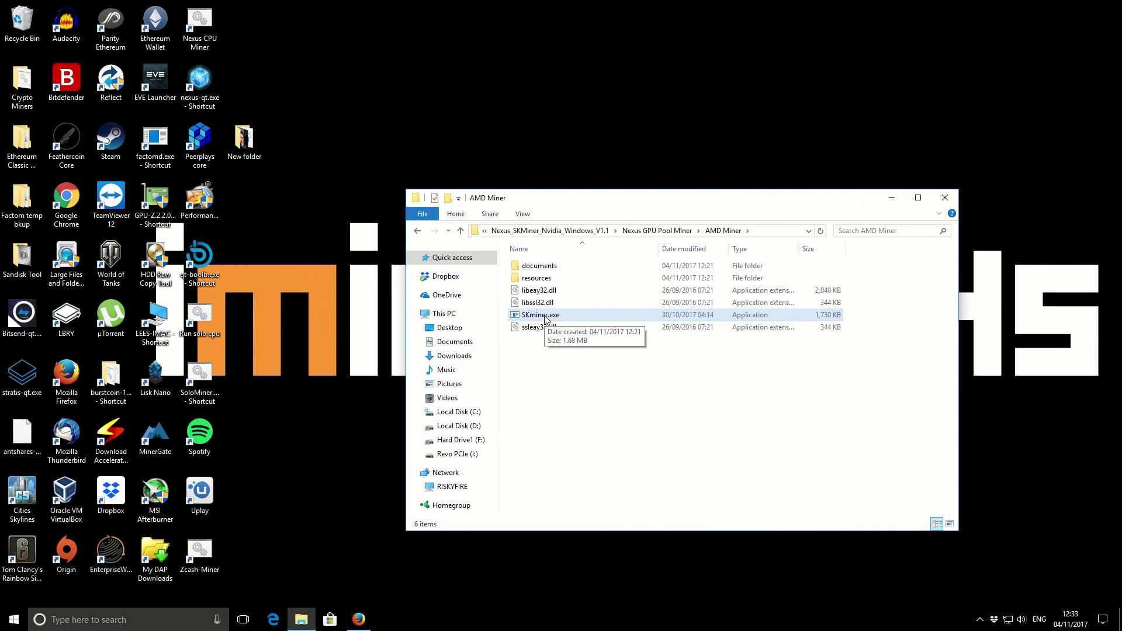
pyautogui.doubleClick(547, 318)
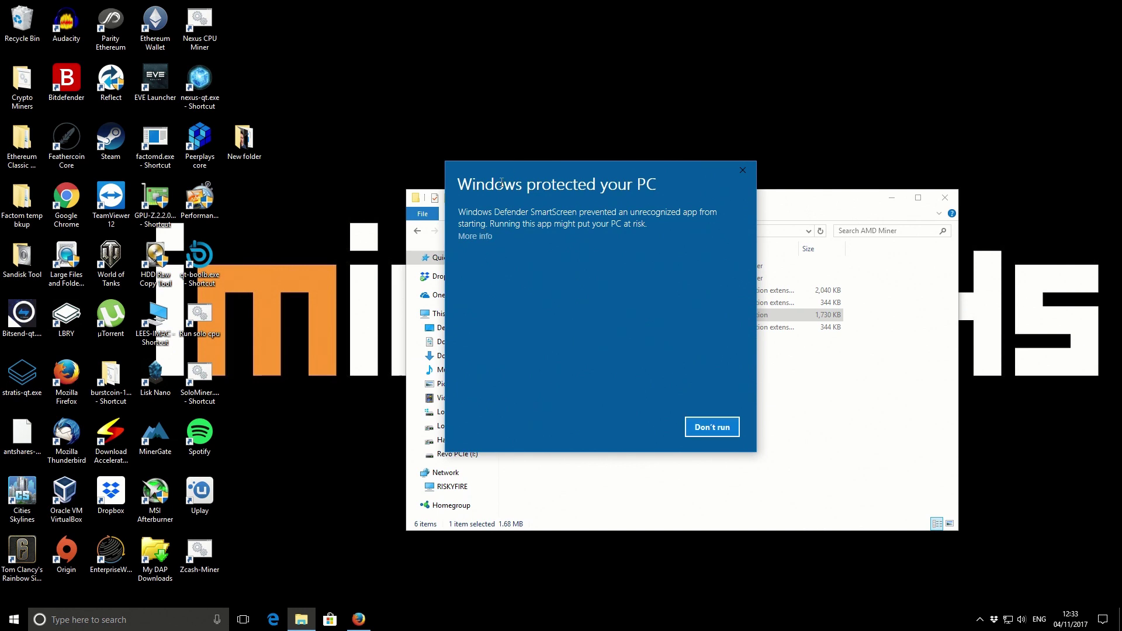
pyautogui.click(476, 237)
pyautogui.click(644, 428)
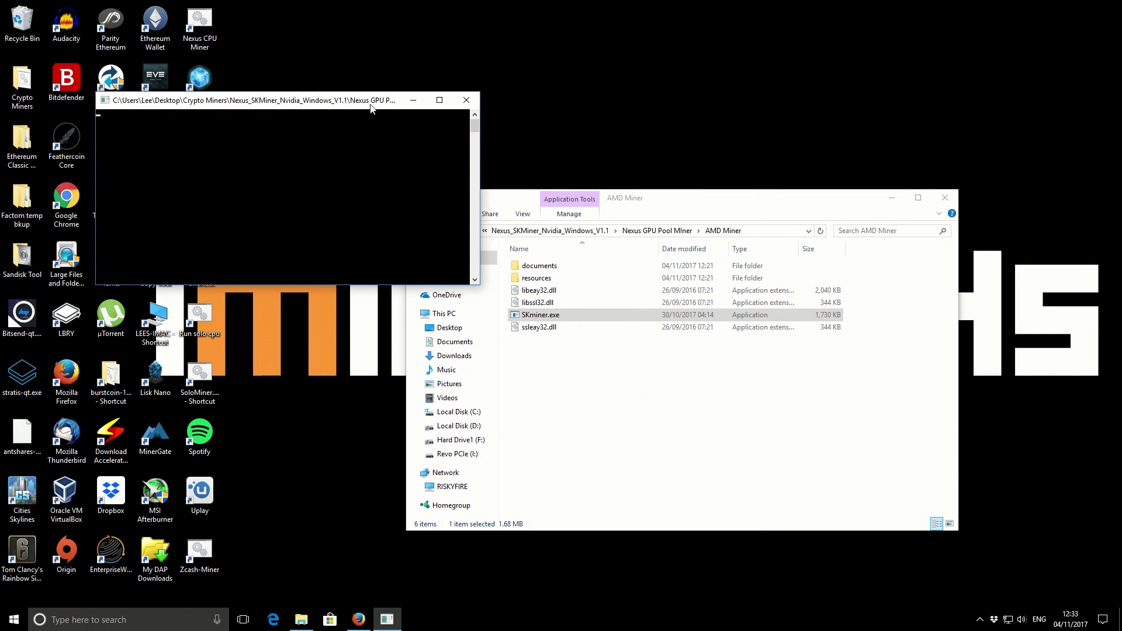
pyautogui.click(566, 360)
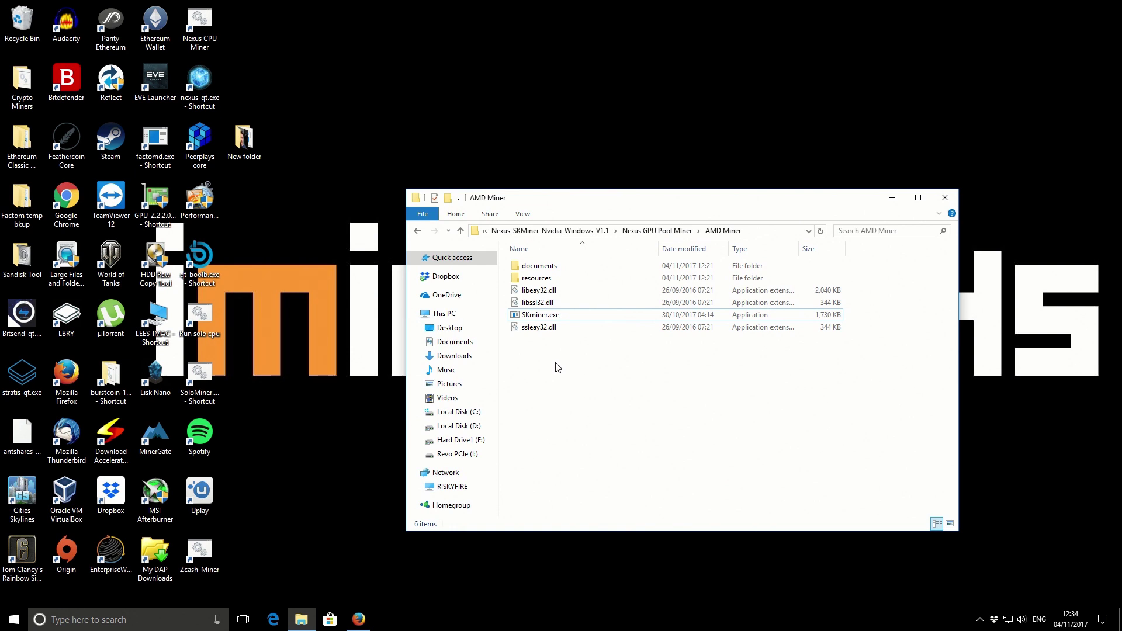
# Open the NexusPool account stats page in Firefox and highlight the 5 NXS payout threshold
pyautogui.click(891, 197)
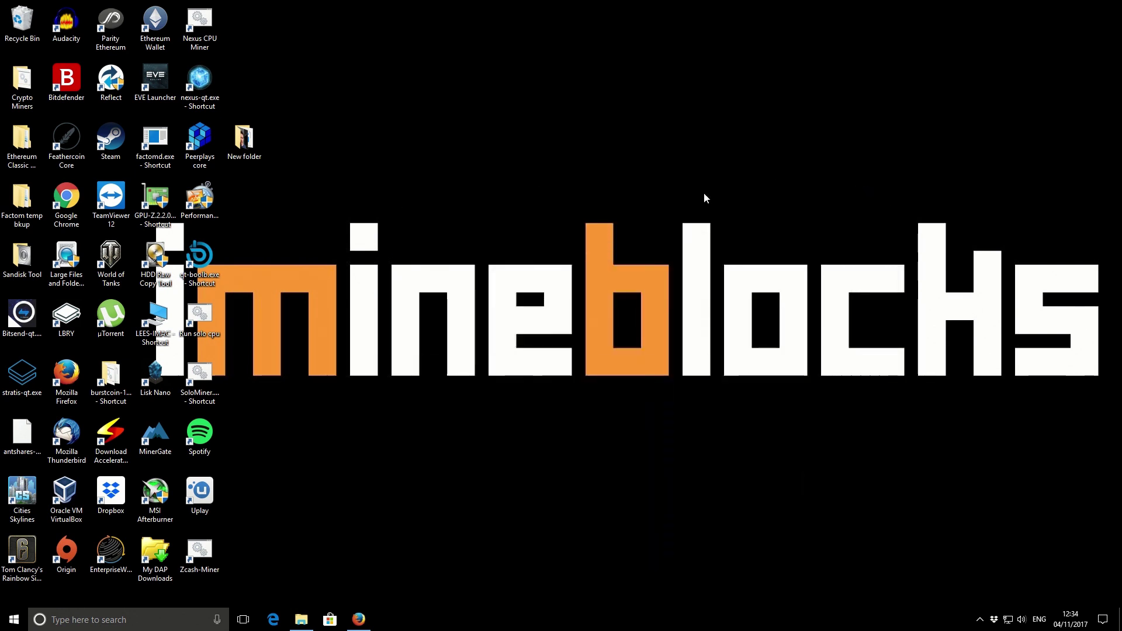
pyautogui.click(359, 624)
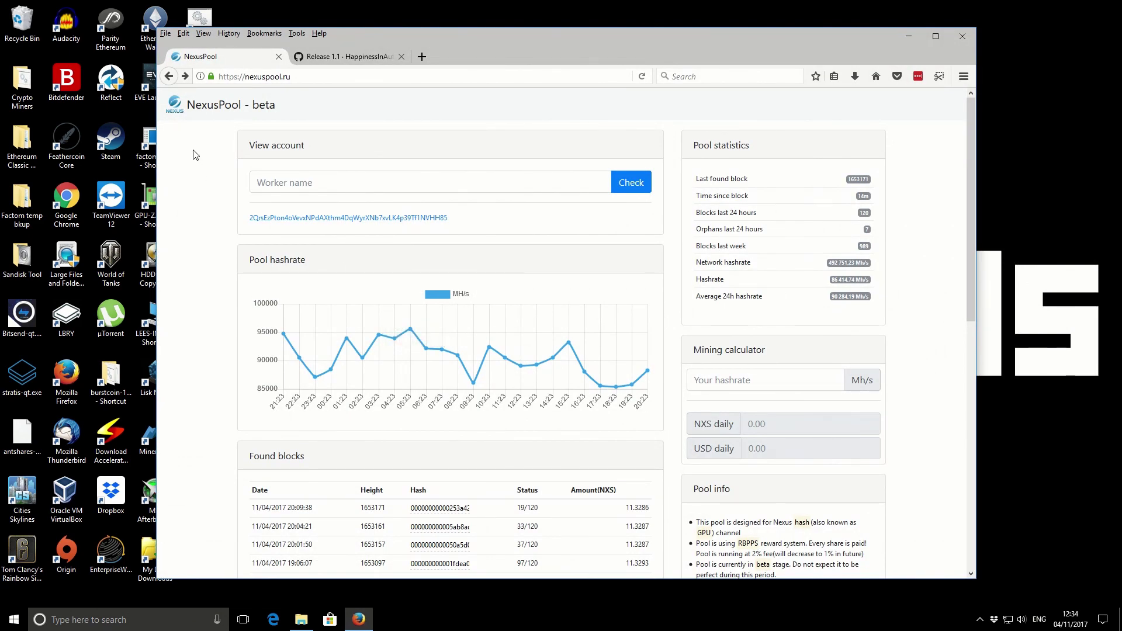
pyautogui.click(292, 182)
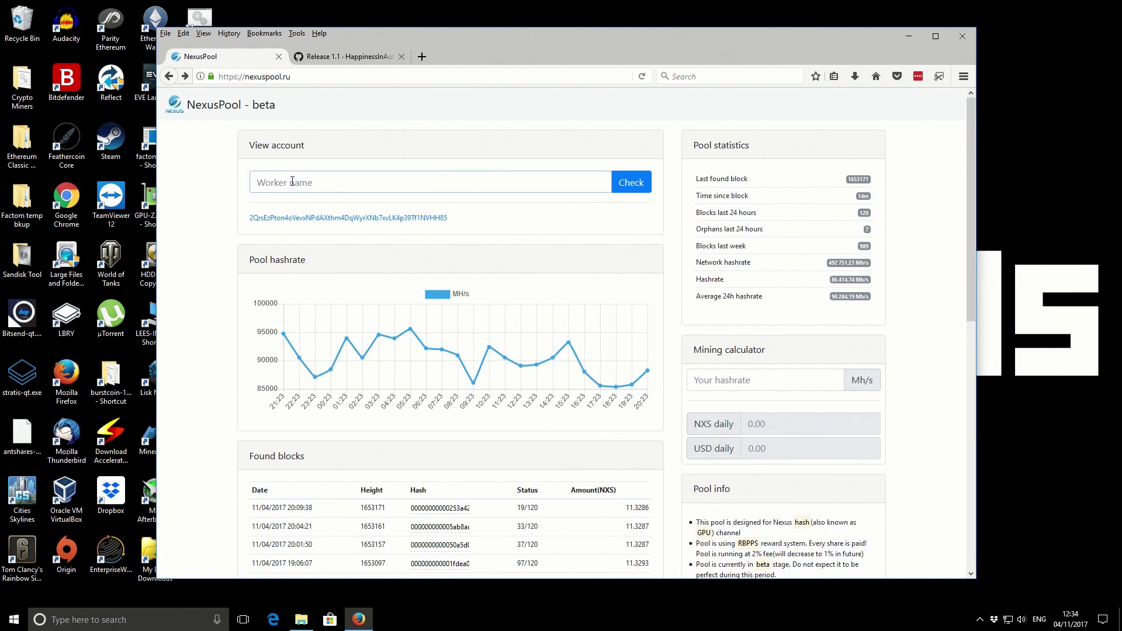
pyautogui.click(280, 219)
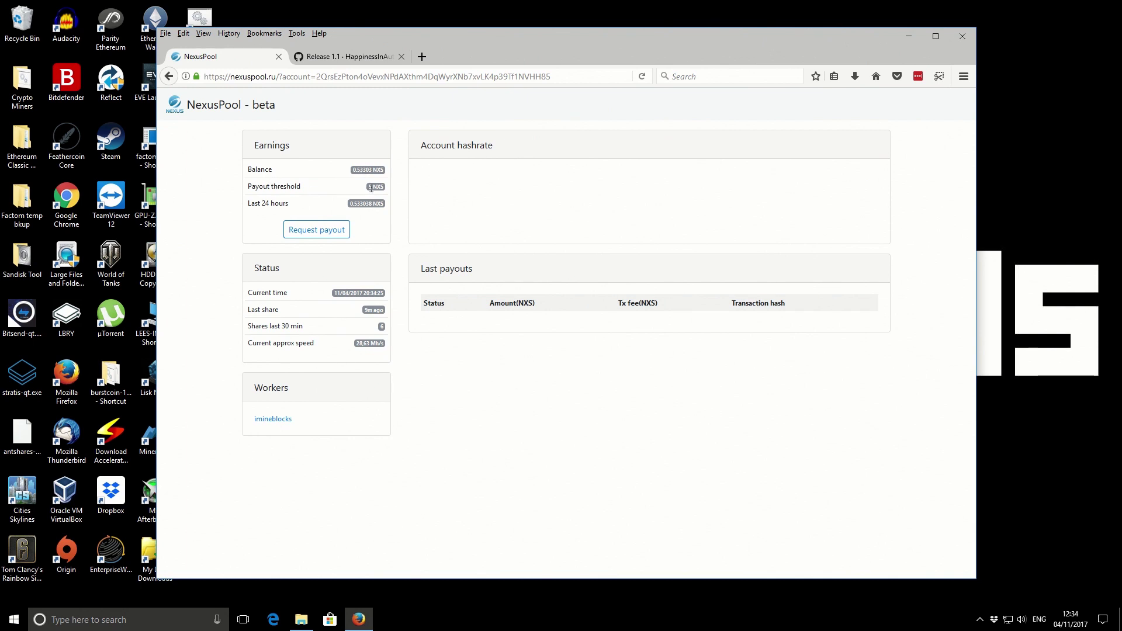
pyautogui.moveTo(366, 188); pyautogui.dragTo(385, 189)
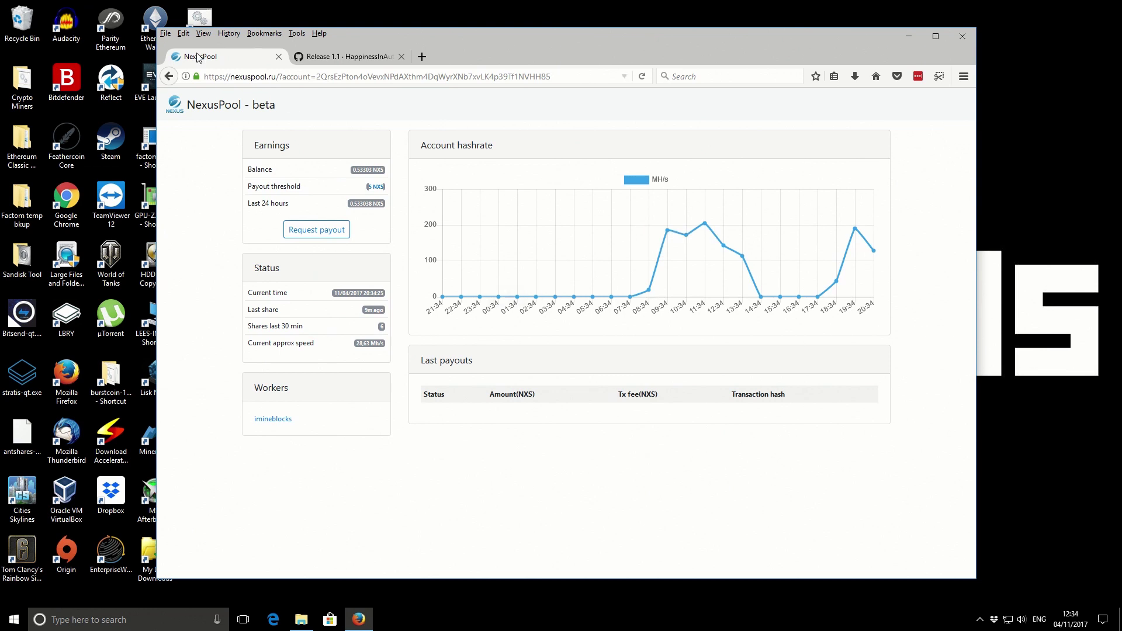
# Return to the NexusPool main page and enter 80 MH/s in the mining calculator, estimating 1.1367 NXS daily
pyautogui.click(169, 77)
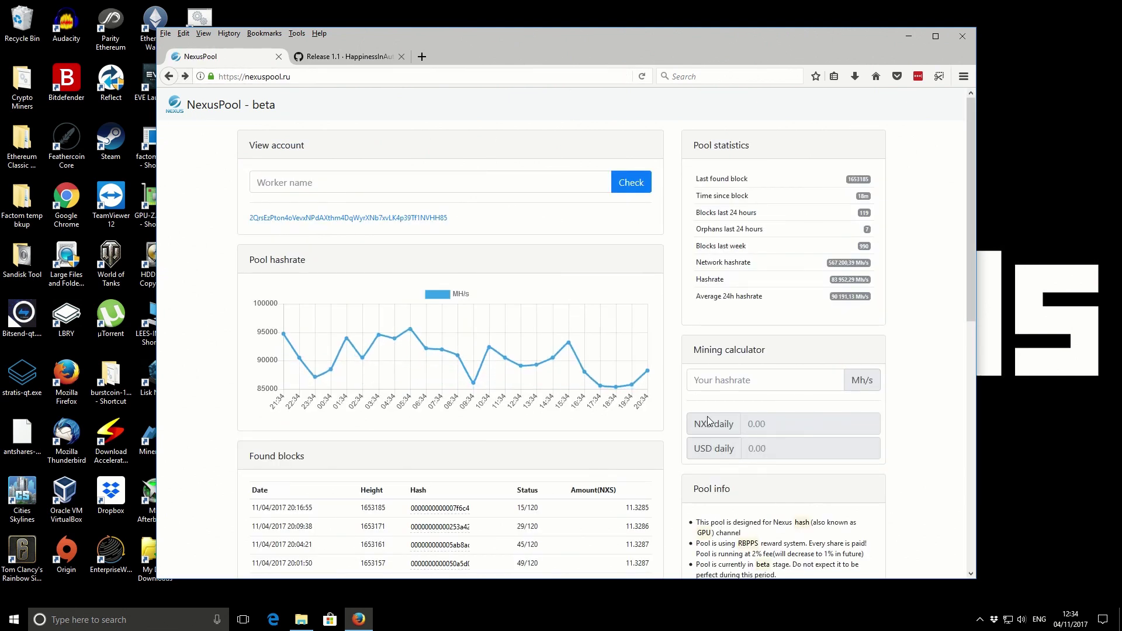
pyautogui.scroll(-1, 719, 386)
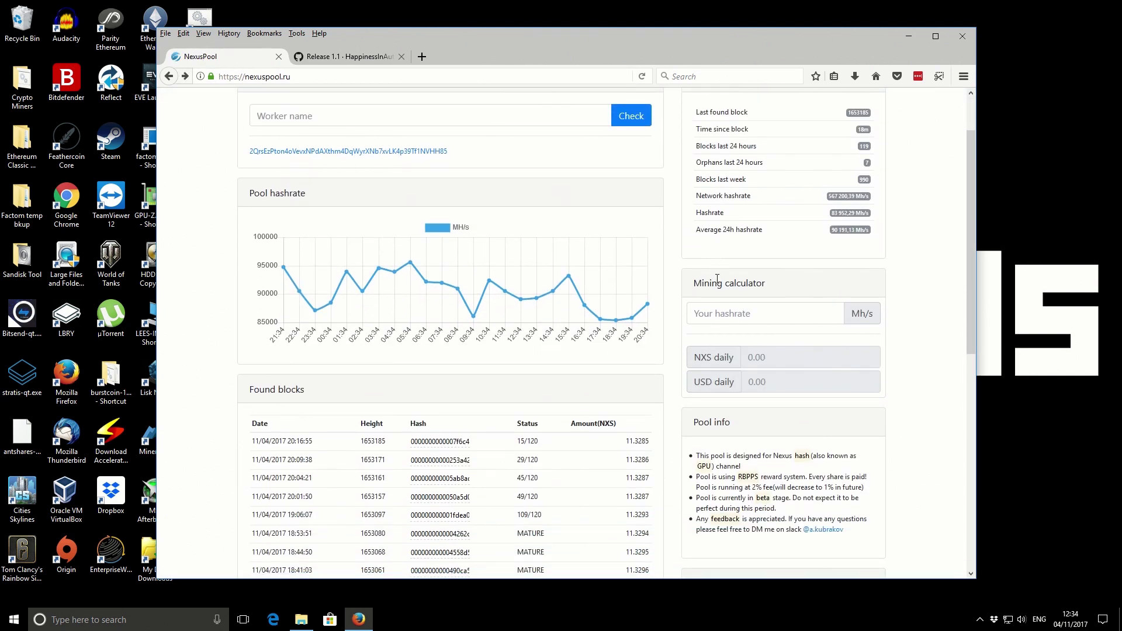
pyautogui.click(749, 315)
pyautogui.write('80')
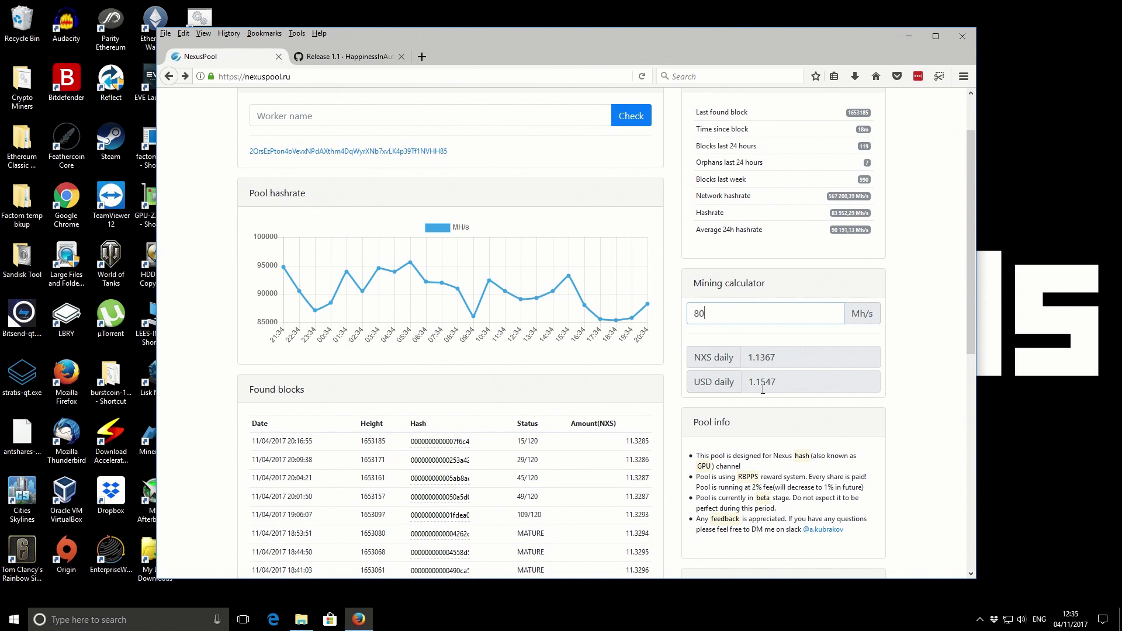
pyautogui.scroll(-1, 797, 405)
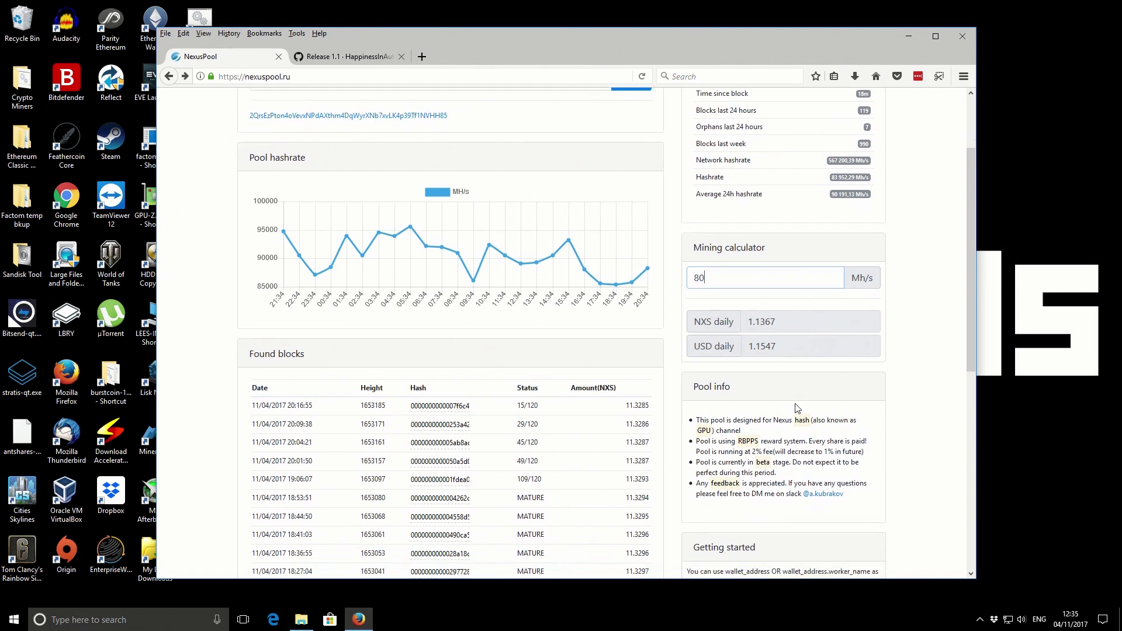
pyautogui.scroll(2, 799, 406)
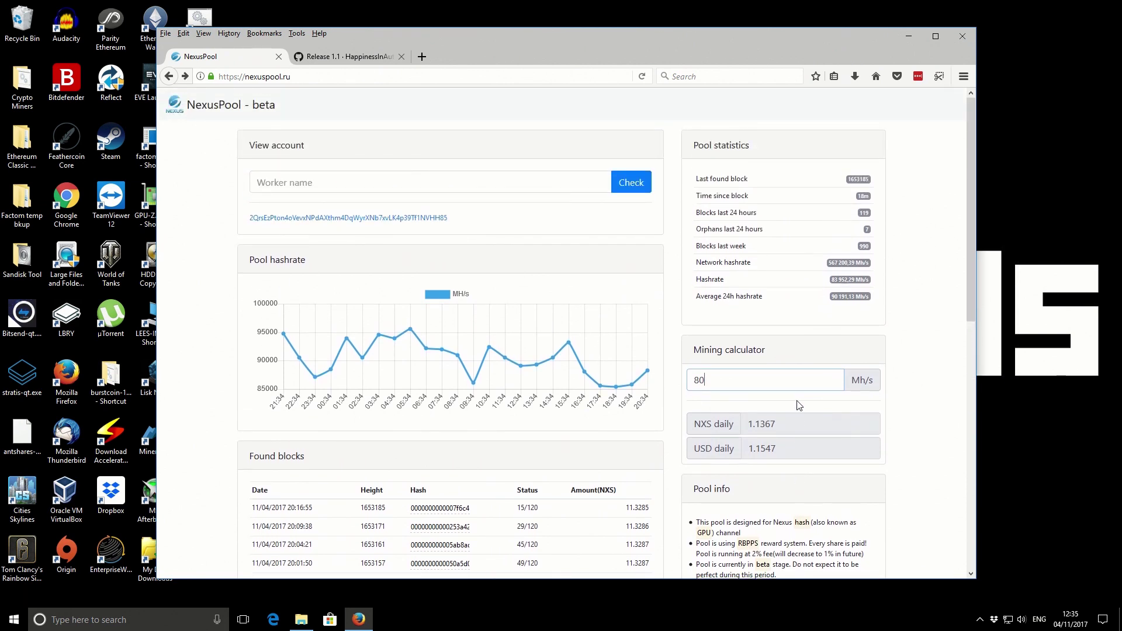